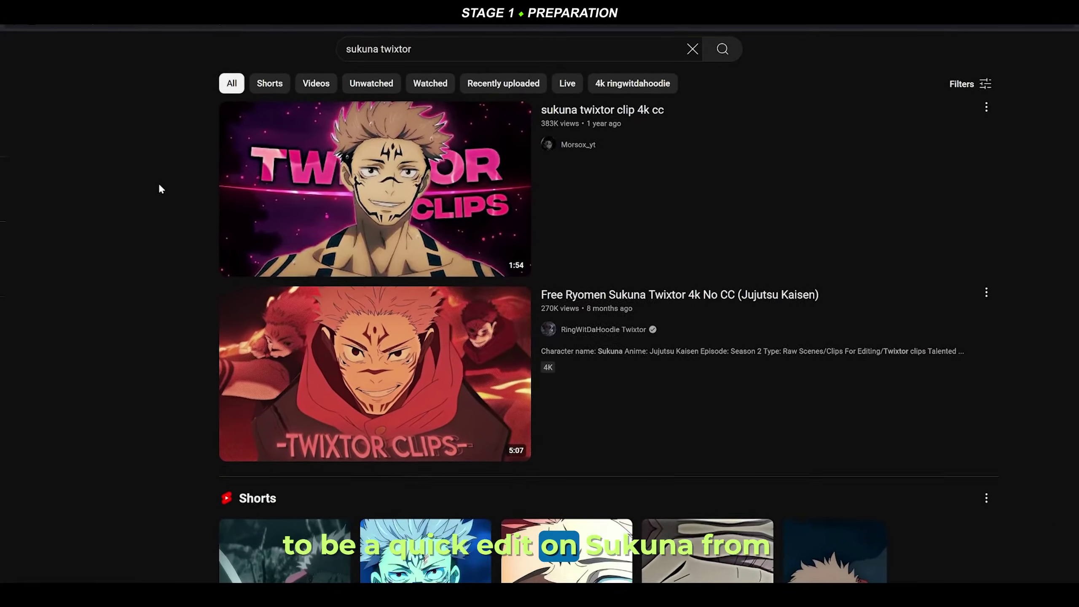
Open the Free Ryomen Sukuna Twixtor 4k No CC video and skip ahead to about 0:15.
{"action": "scroll", "coordinate": [159, 184], "scroll_direction": "down", "scroll_amount": 3}
{"action": "scroll", "coordinate": [159, 185], "scroll_direction": "up", "scroll_amount": 3}
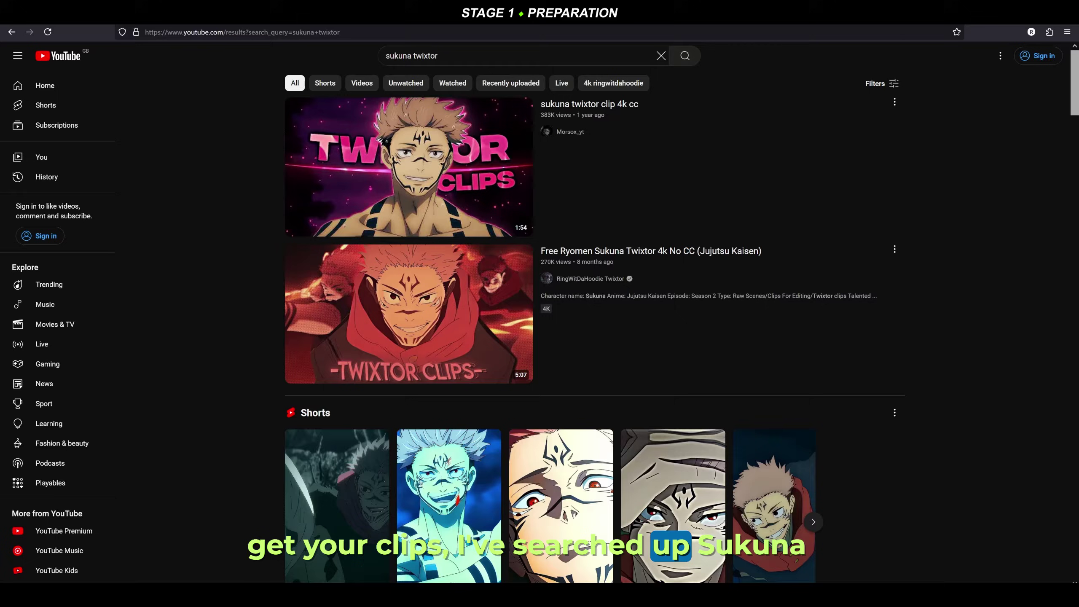
{"action": "left_click", "coordinate": [518, 366]}
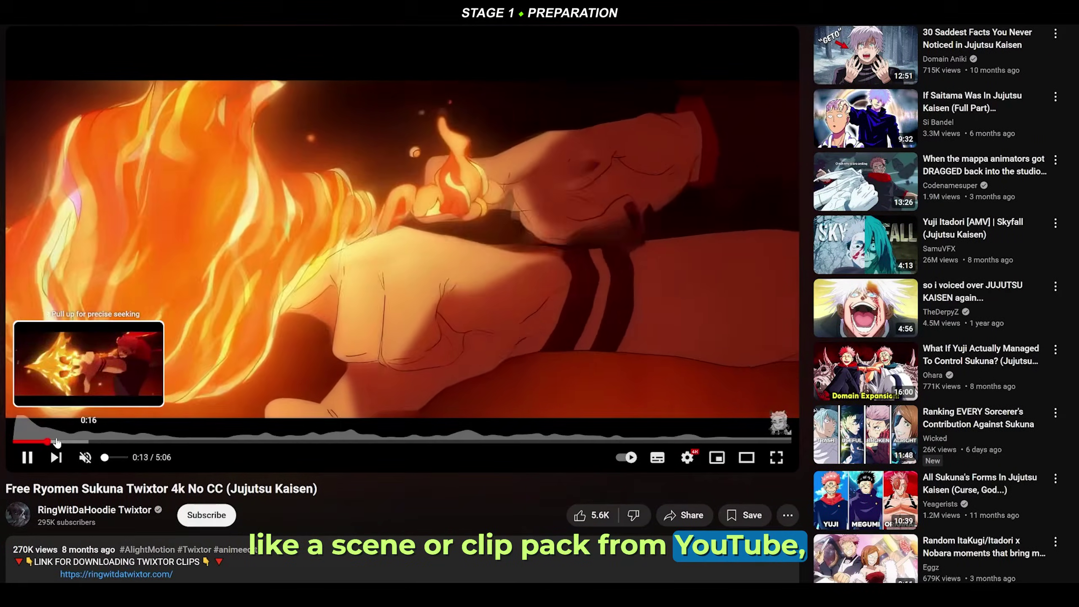
{"action": "left_click_drag", "start_coordinate": [57, 442], "coordinate": [48, 442]}
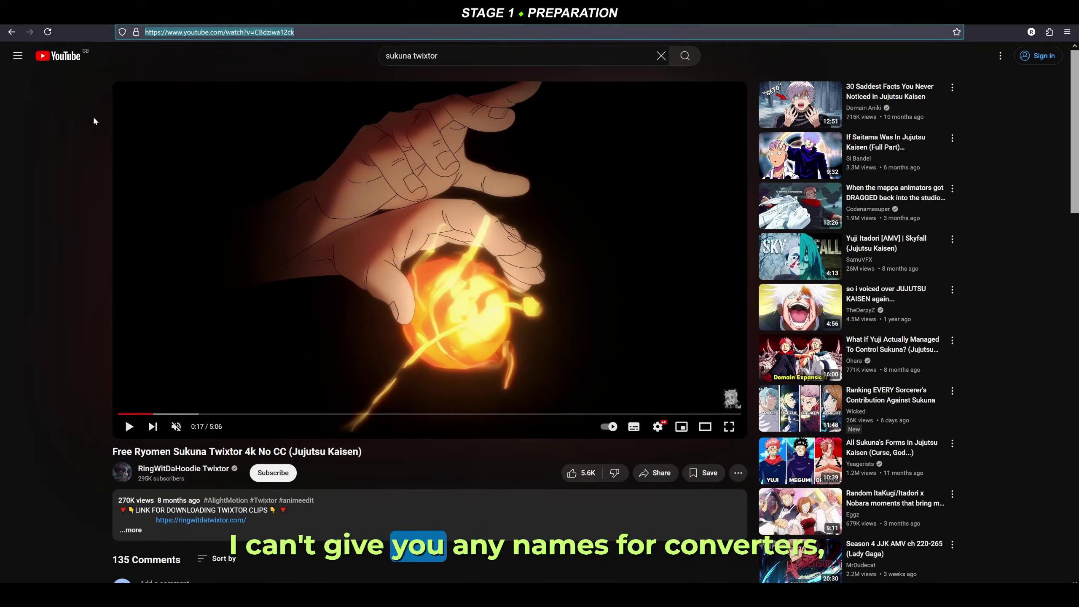
Copy the video's page address from the browser address bar.
{"action": "left_click", "coordinate": [93, 118]}
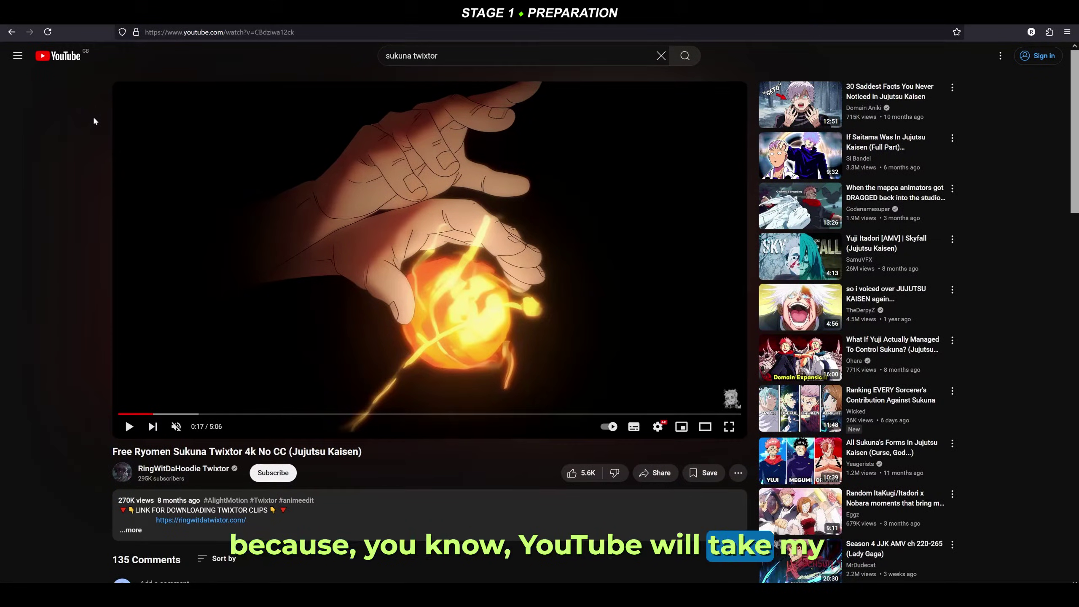
{"action": "right_click", "coordinate": [270, 32]}
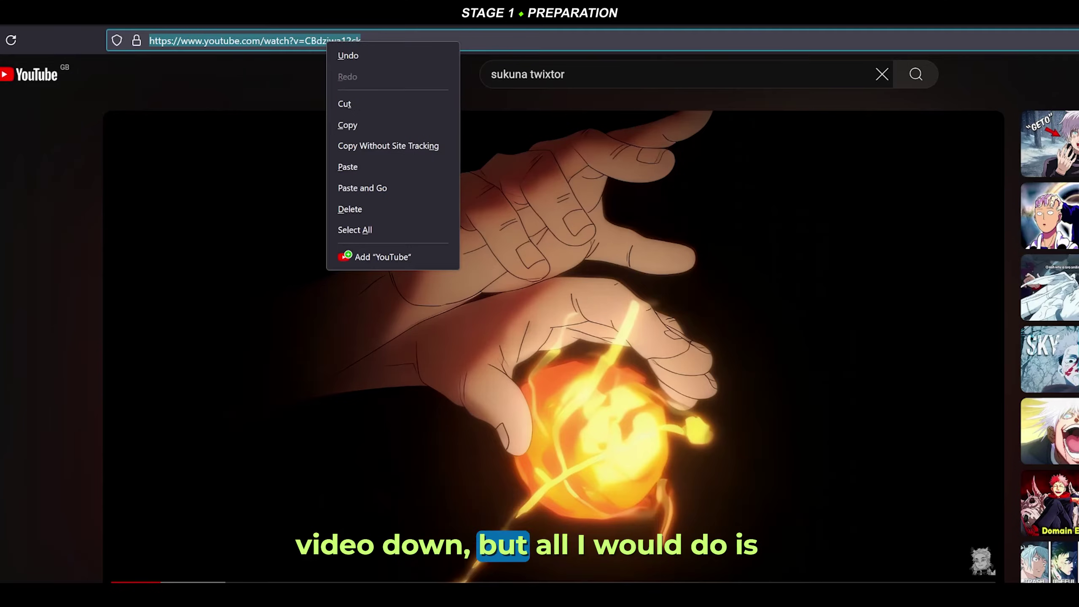
{"action": "left_click", "coordinate": [354, 125]}
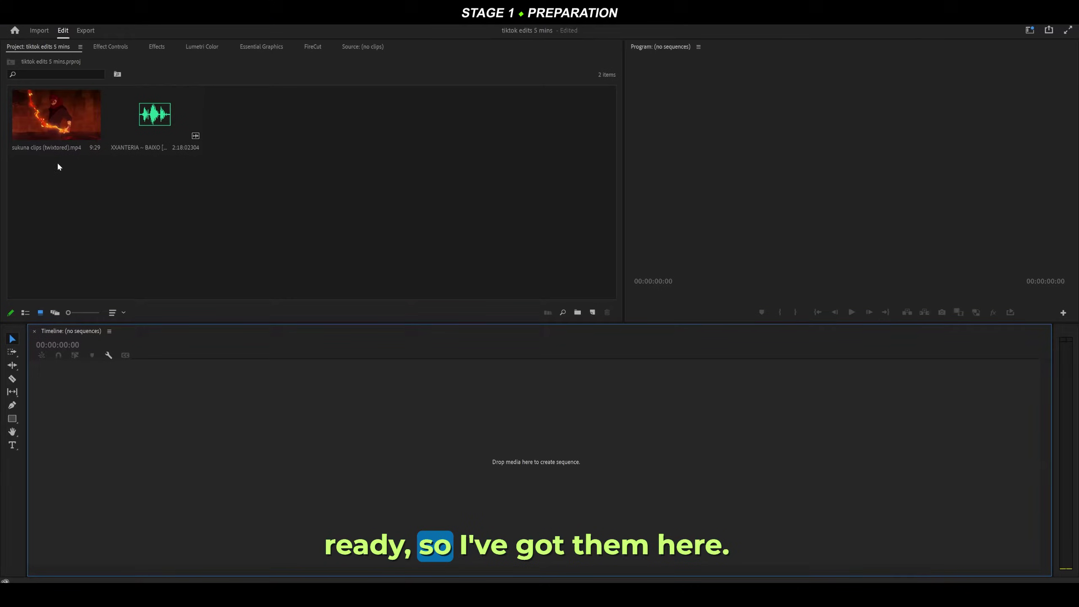
Preview sukuna clips (twixtored).mp4 in a maximized Source Monitor, then restore the layout.
{"action": "double_click", "coordinate": [53, 111]}
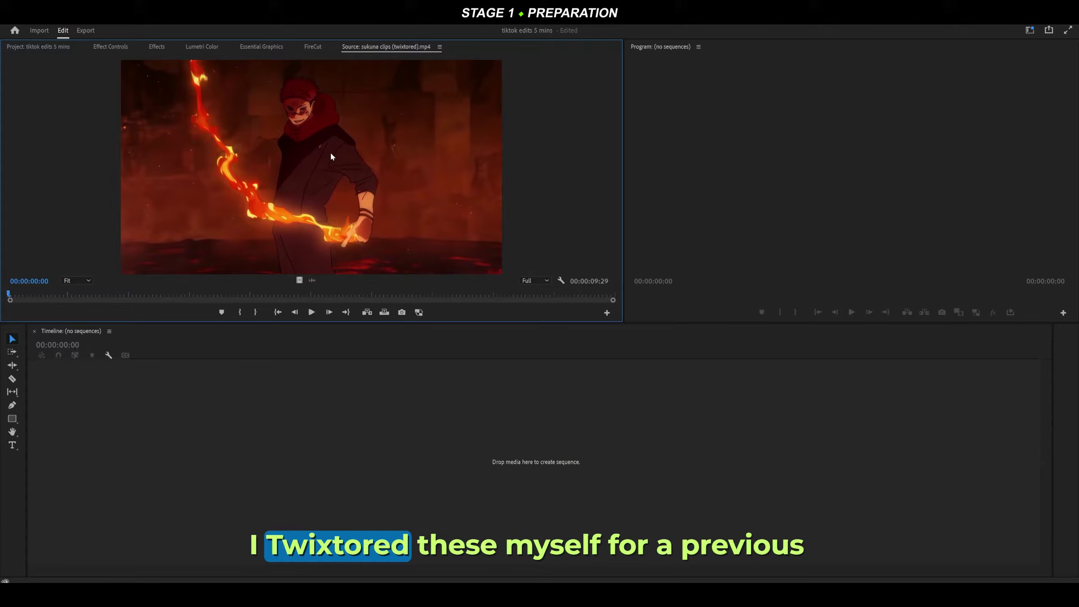
{"action": "key", "text": "grave"}
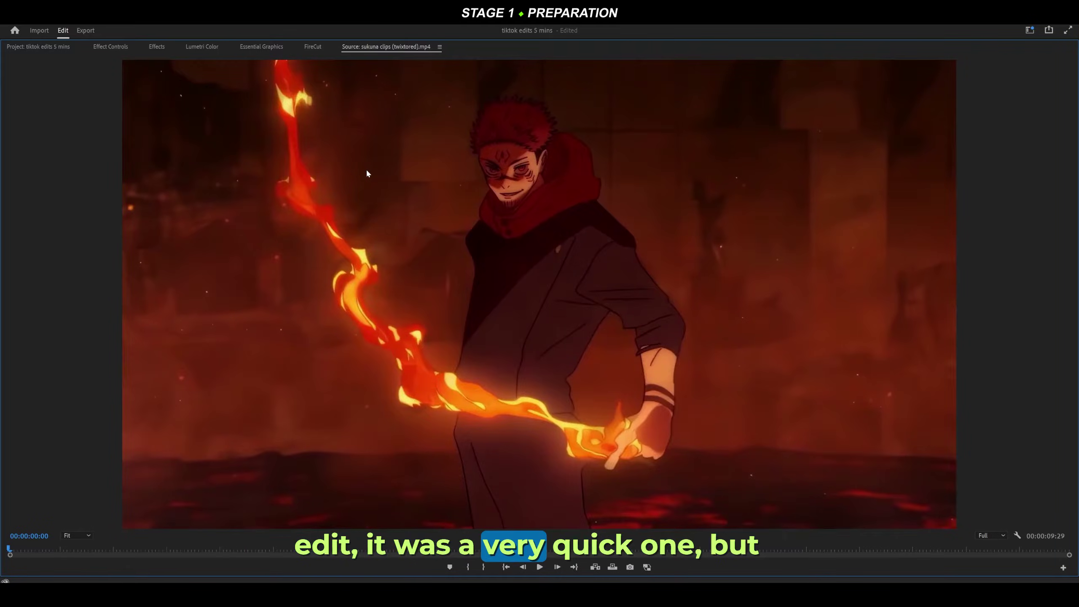
{"action": "key", "text": "space"}
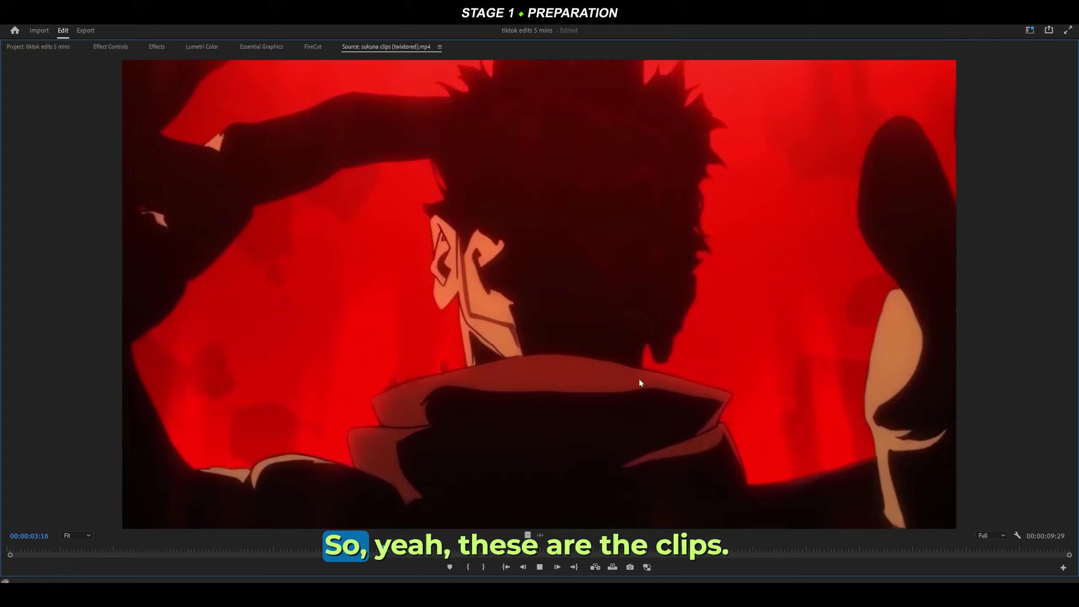
{"action": "key", "text": "grave"}
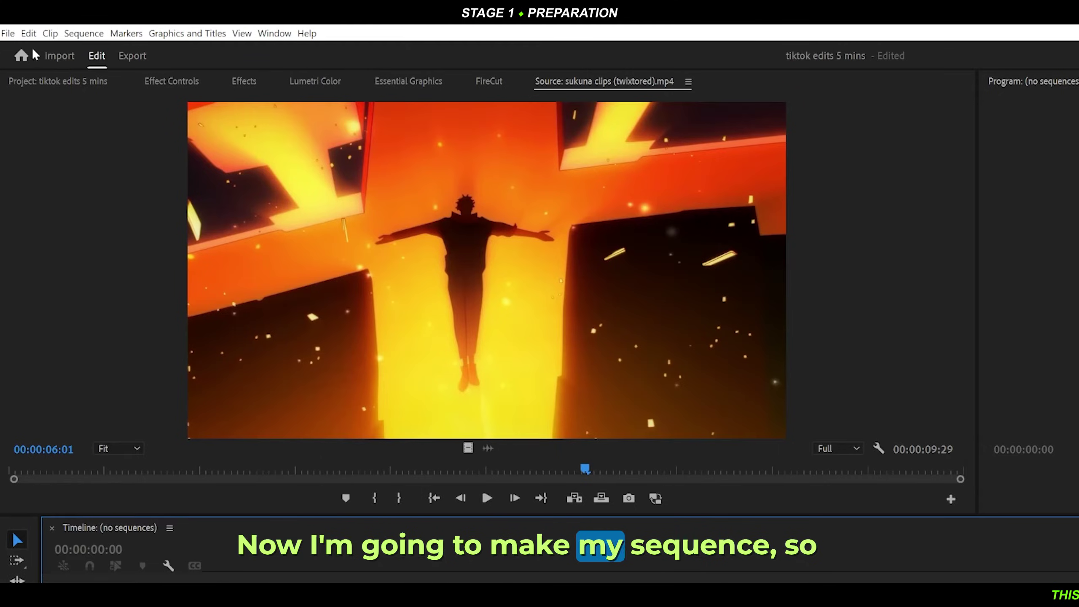
Create a new sequence named MAIN.
{"action": "left_click", "coordinate": [7, 33]}
{"action": "mouse_move", "coordinate": [17, 46]}
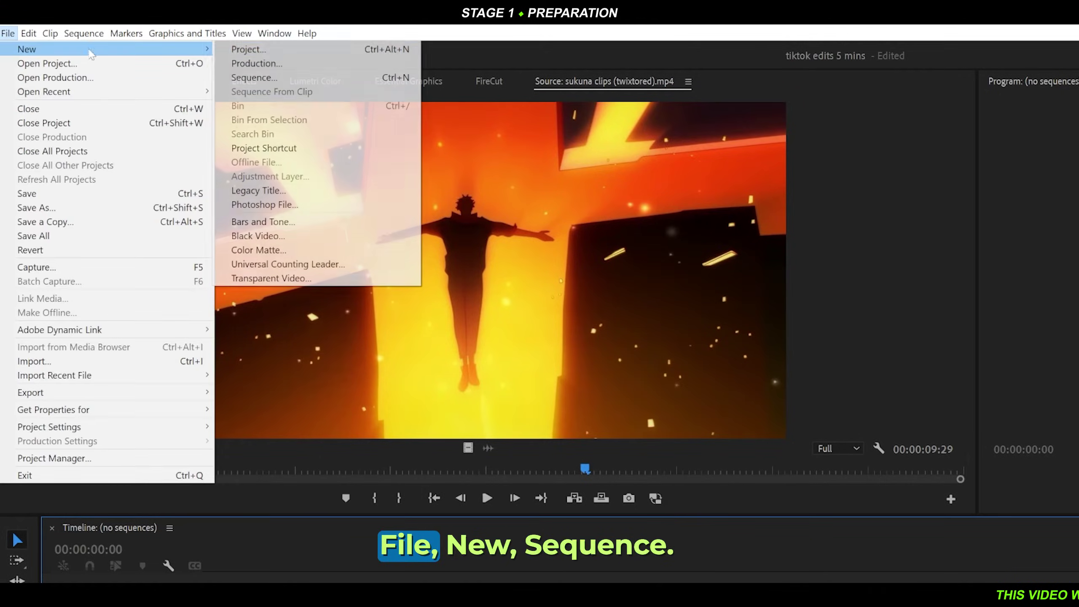
{"action": "left_click", "coordinate": [252, 78]}
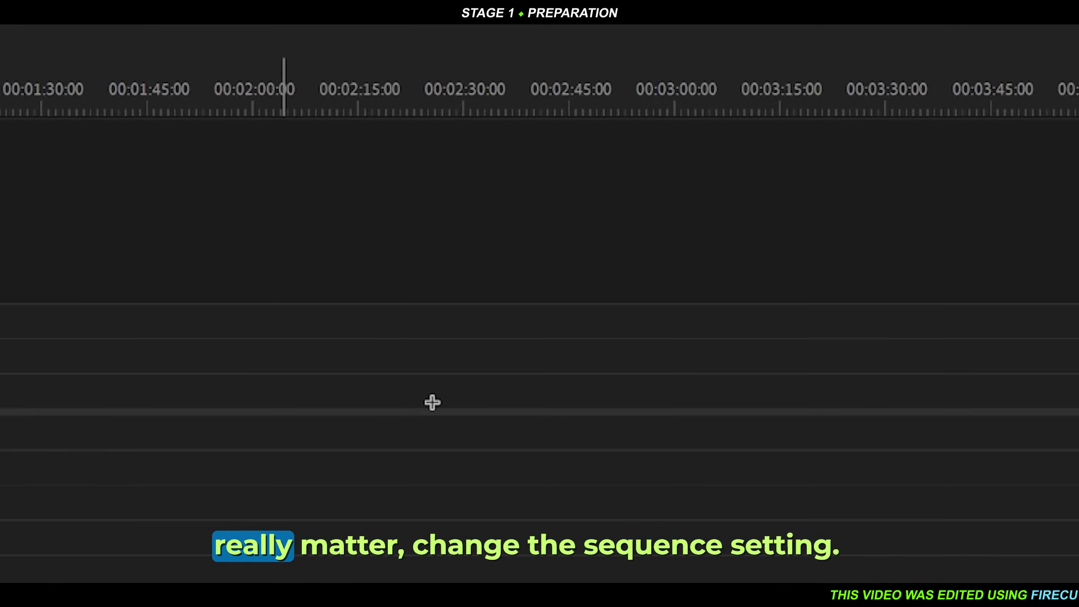
Set MAIN to Custom editing mode, 60 fps timebase and 1080×1080 frame size.
{"action": "left_click", "coordinate": [53, 20]}
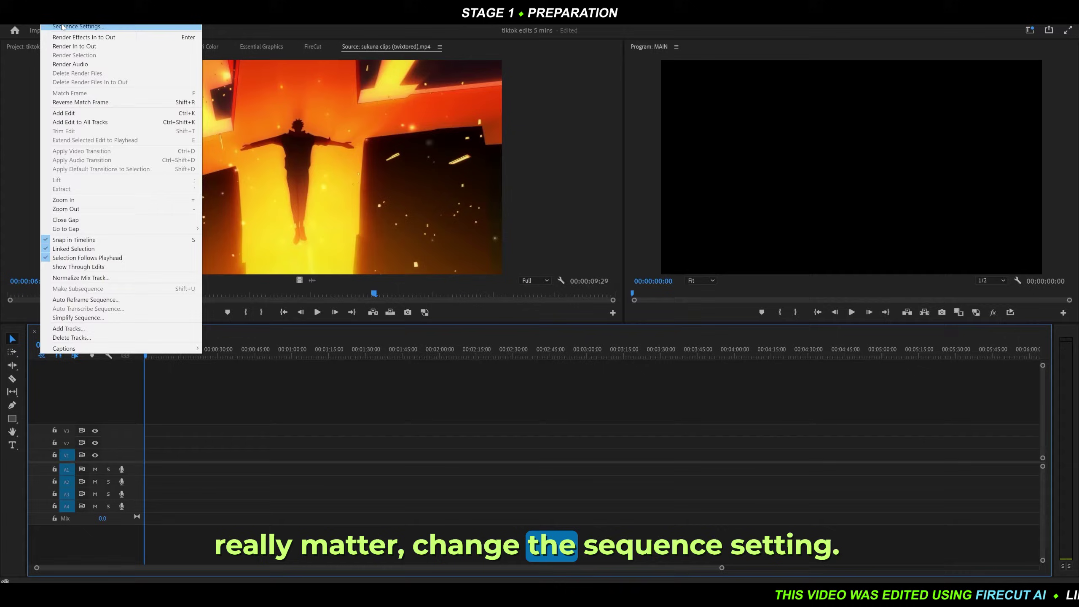
{"action": "left_click", "coordinate": [68, 27]}
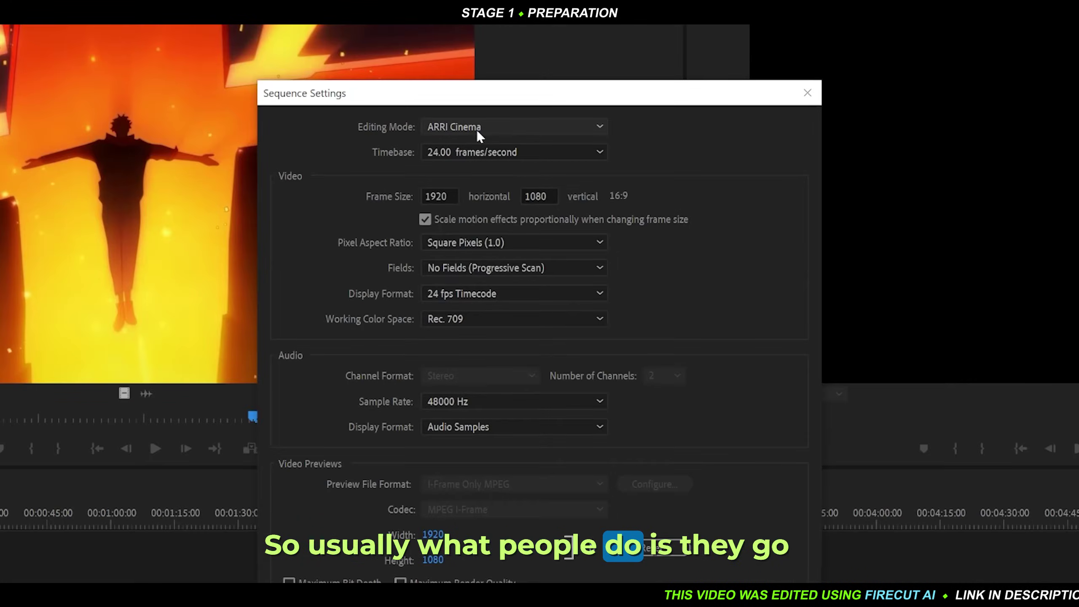
{"action": "left_click", "coordinate": [503, 129]}
{"action": "left_click", "coordinate": [490, 119]}
{"action": "left_click", "coordinate": [447, 152]}
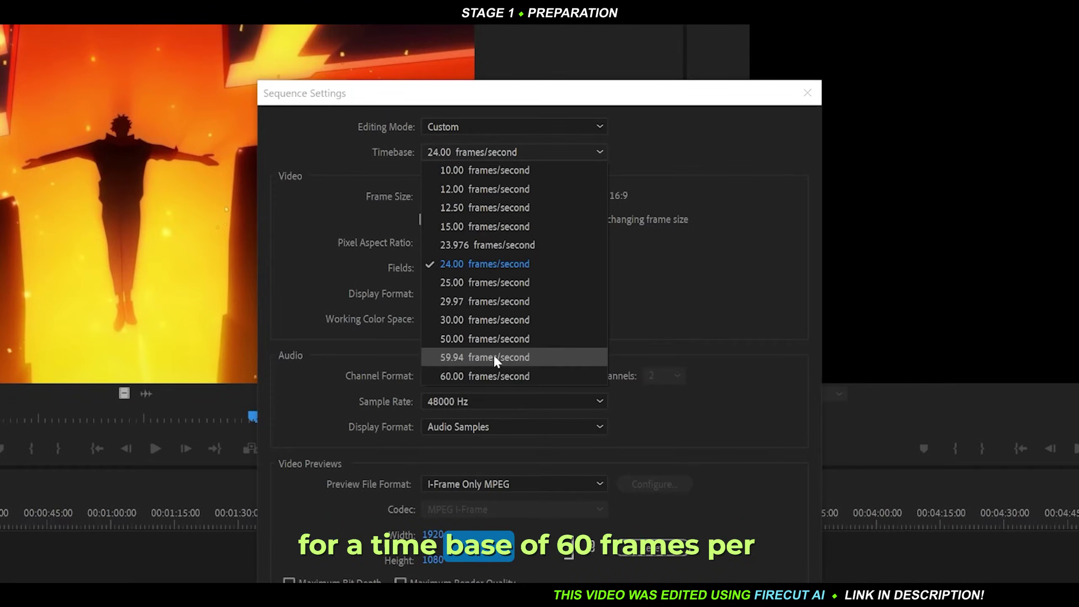
{"action": "left_click", "coordinate": [467, 372]}
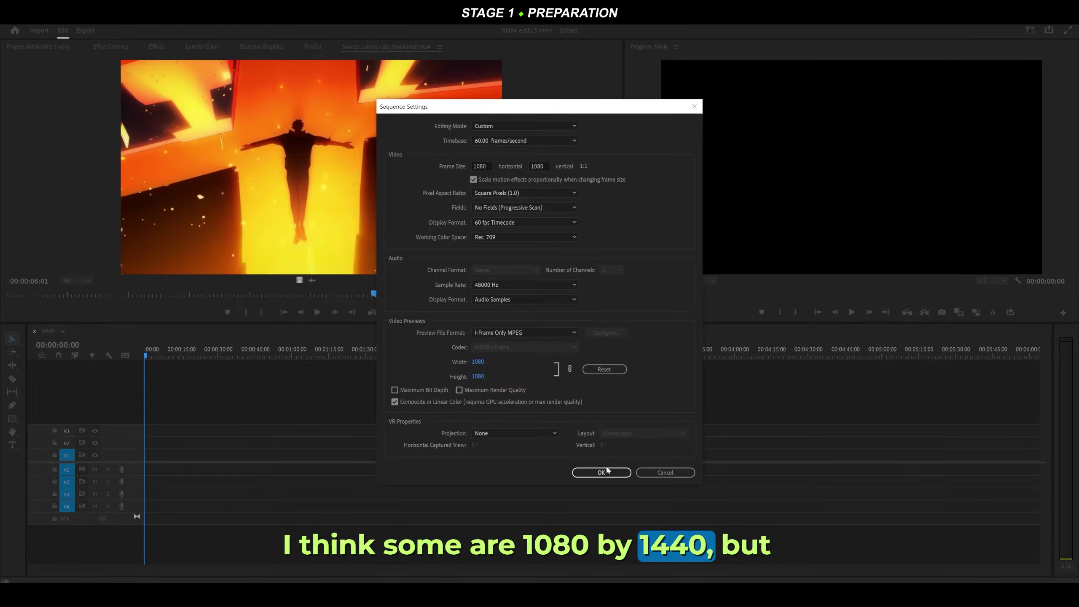
{"action": "left_click", "coordinate": [601, 472]}
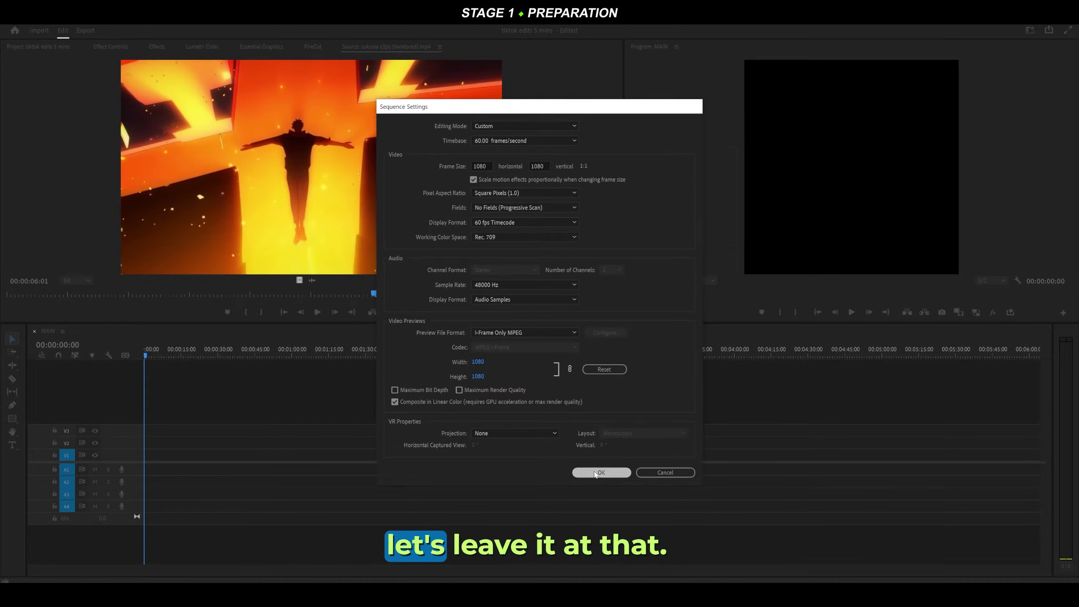
Add the sukuna clips footage to MAIN keeping existing settings, then the music on A1.
{"action": "left_click_drag", "start_coordinate": [407, 418], "coordinate": [438, 430]}
{"action": "left_click", "coordinate": [77, 53]}
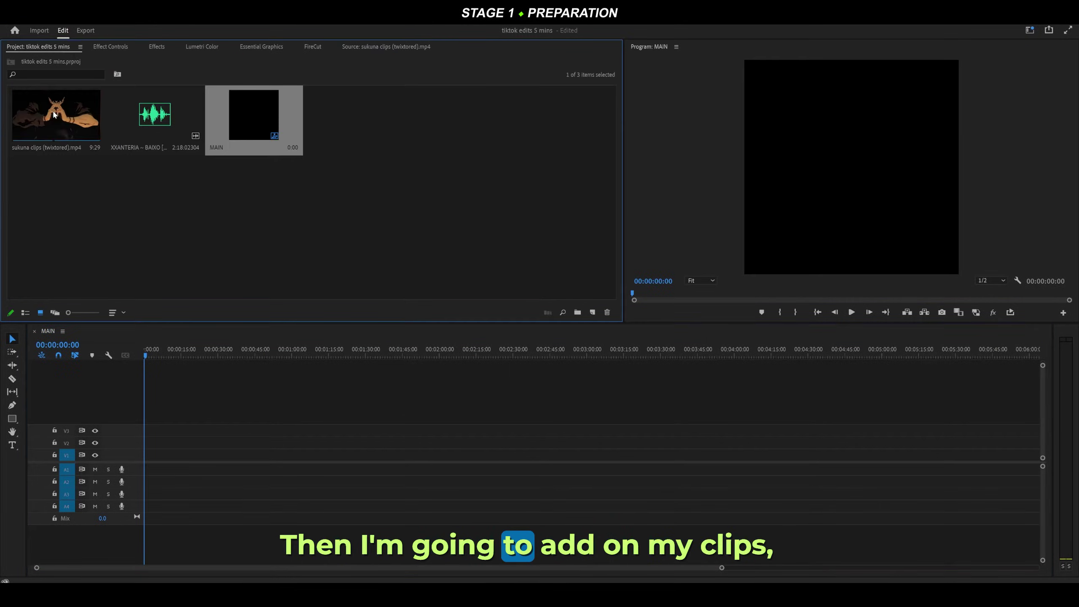
{"action": "left_click_drag", "start_coordinate": [55, 115], "coordinate": [275, 466]}
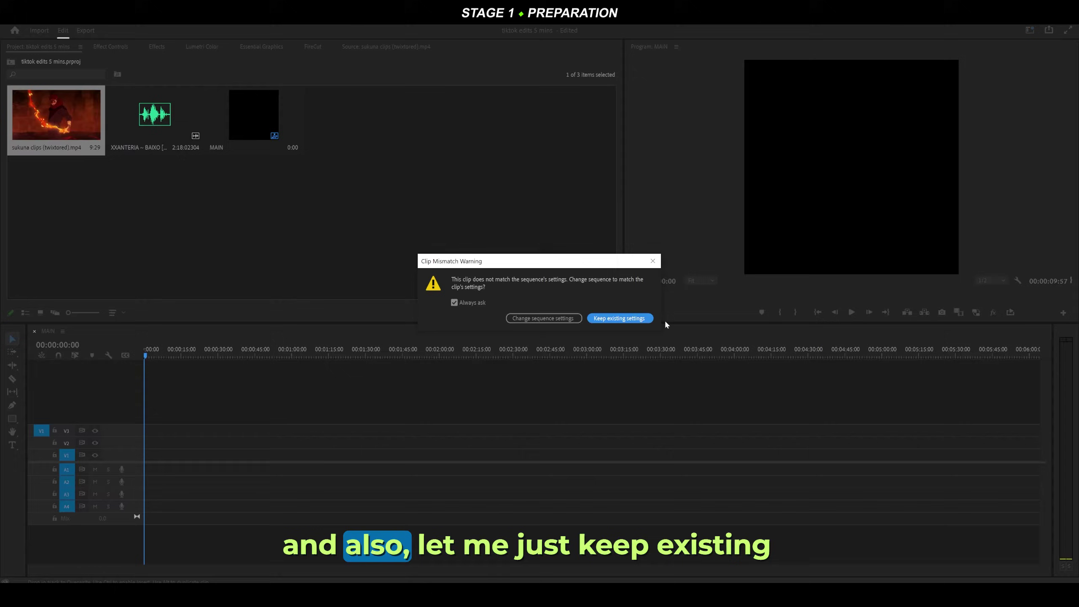
{"action": "left_click", "coordinate": [619, 319]}
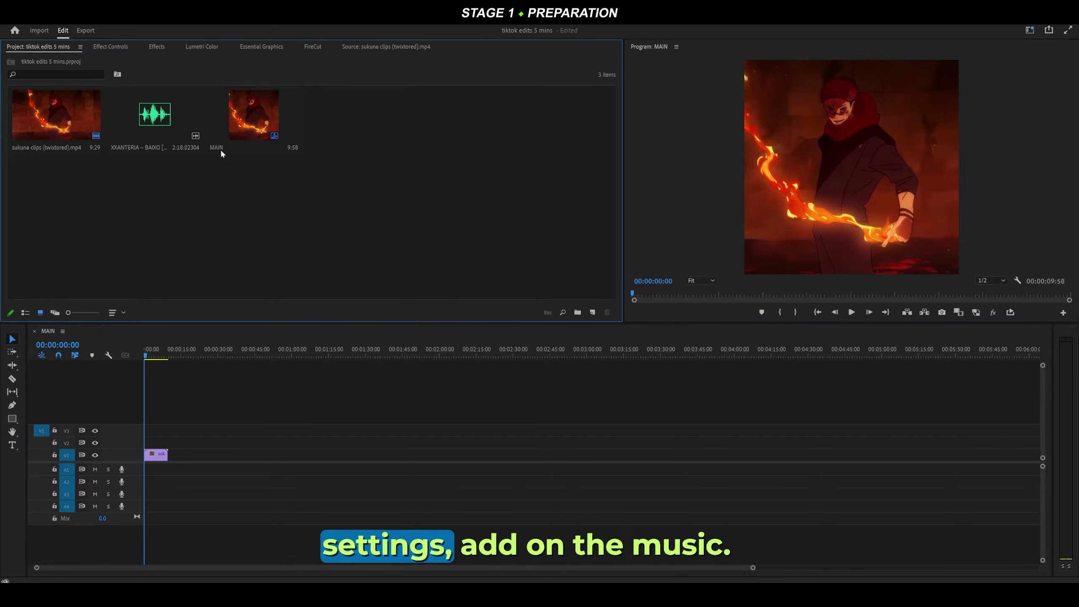
{"action": "left_click_drag", "start_coordinate": [155, 117], "coordinate": [162, 470]}
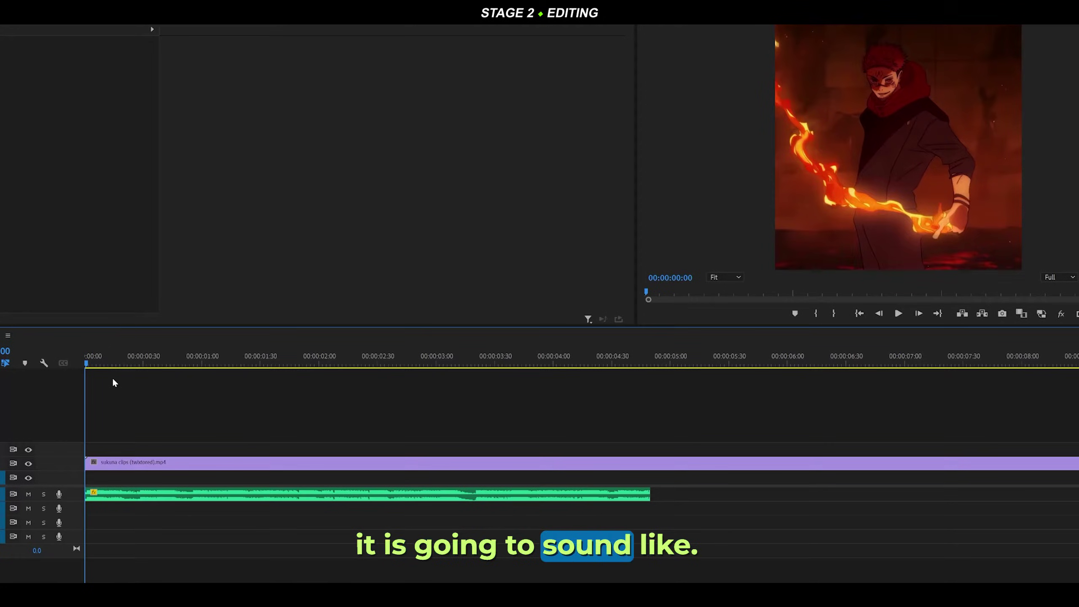
{"action": "key", "text": "space"}
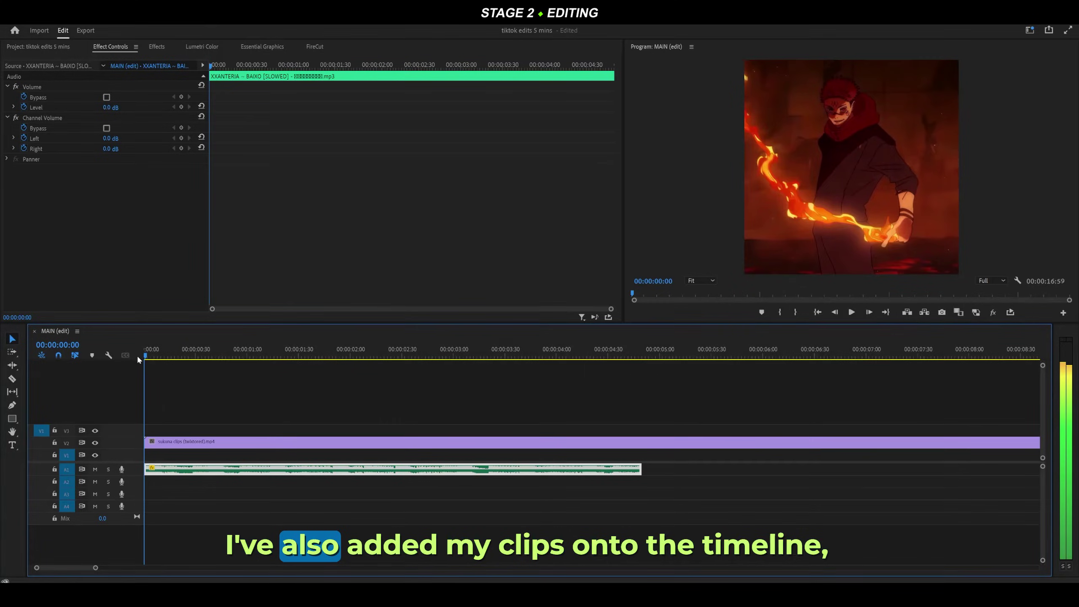
{"action": "key", "text": "space"}
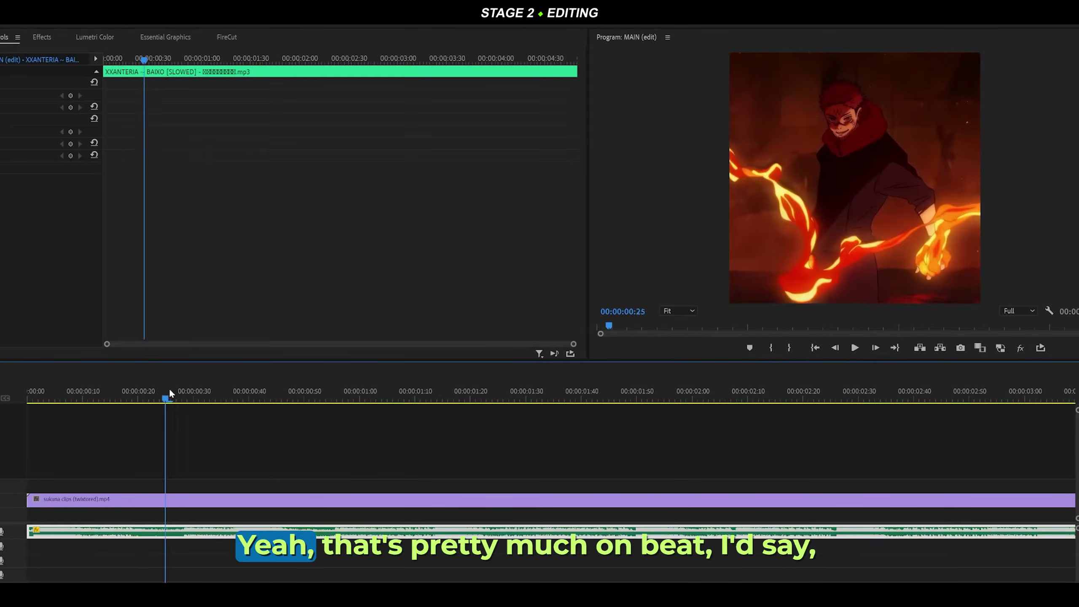
{"action": "left_click_drag", "start_coordinate": [168, 389], "coordinate": [240, 391]}
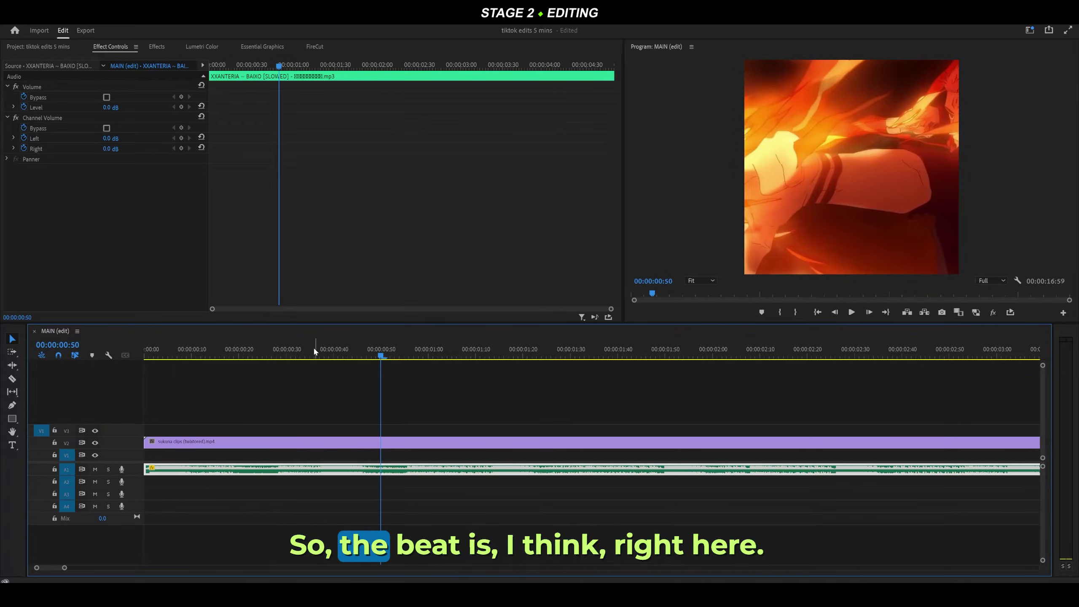
Mark the beat at frame 37 and scrub the music to locate the next beats.
{"action": "left_click_drag", "start_coordinate": [314, 351], "coordinate": [318, 354]}
{"action": "left_click", "coordinate": [369, 394]}
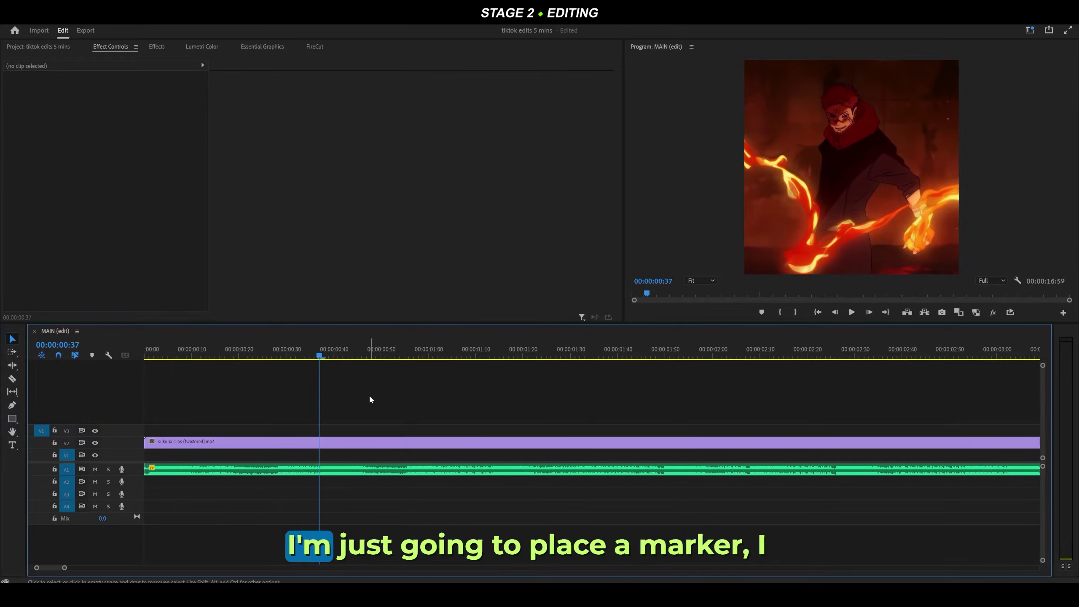
{"action": "key", "text": "m"}
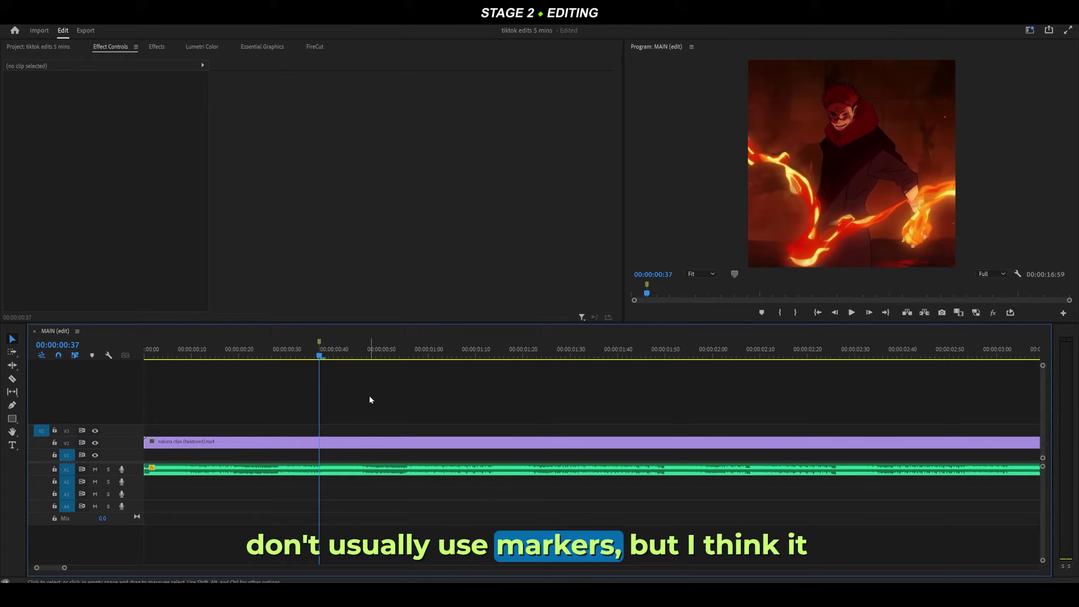
{"action": "key", "text": "minus"}
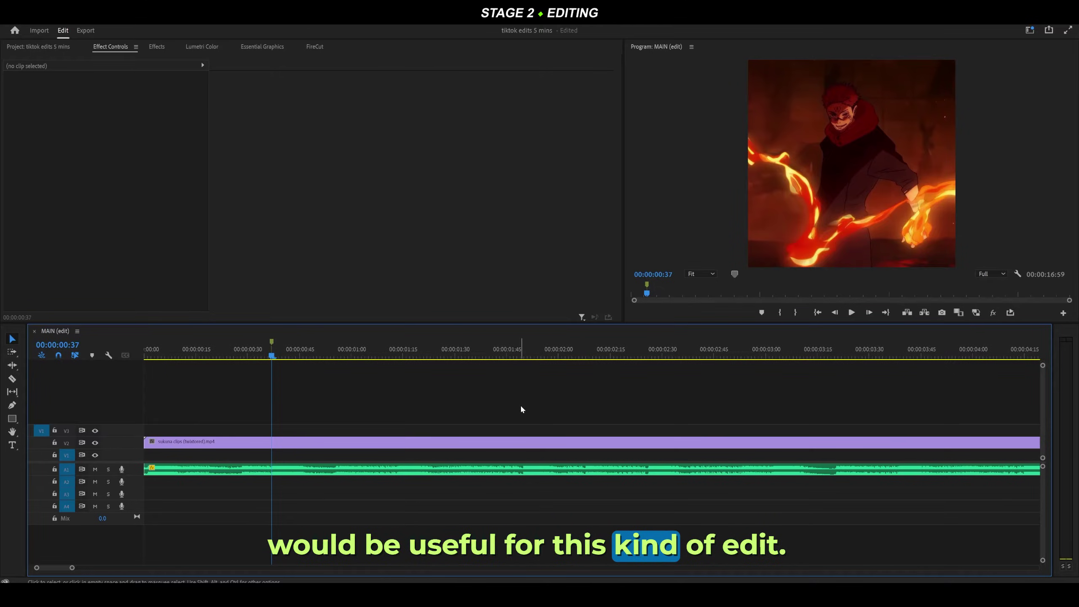
{"action": "key", "text": "equal"}
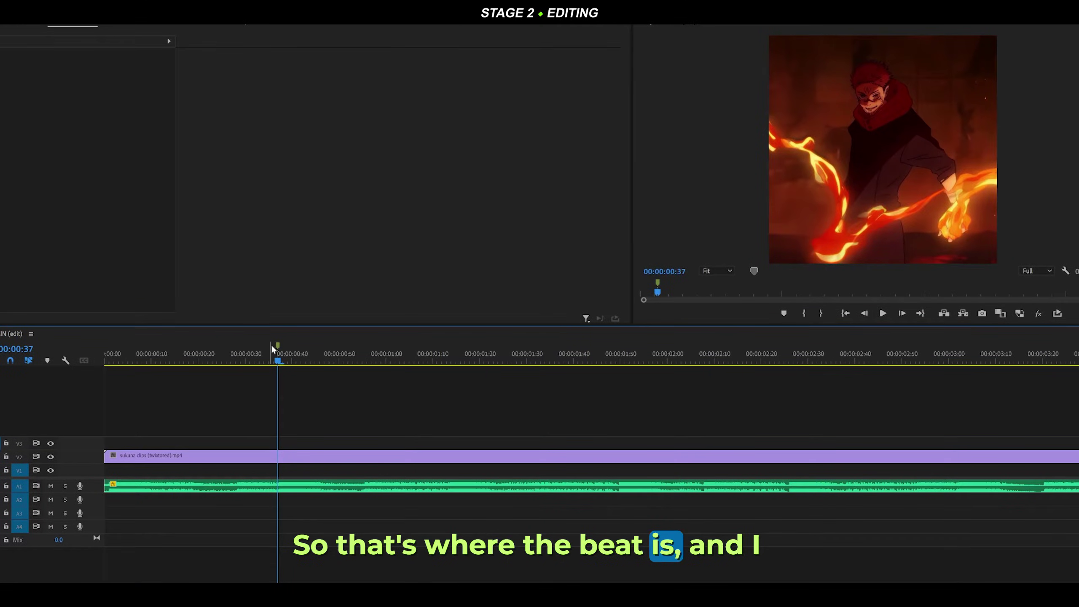
{"action": "key", "text": "space"}
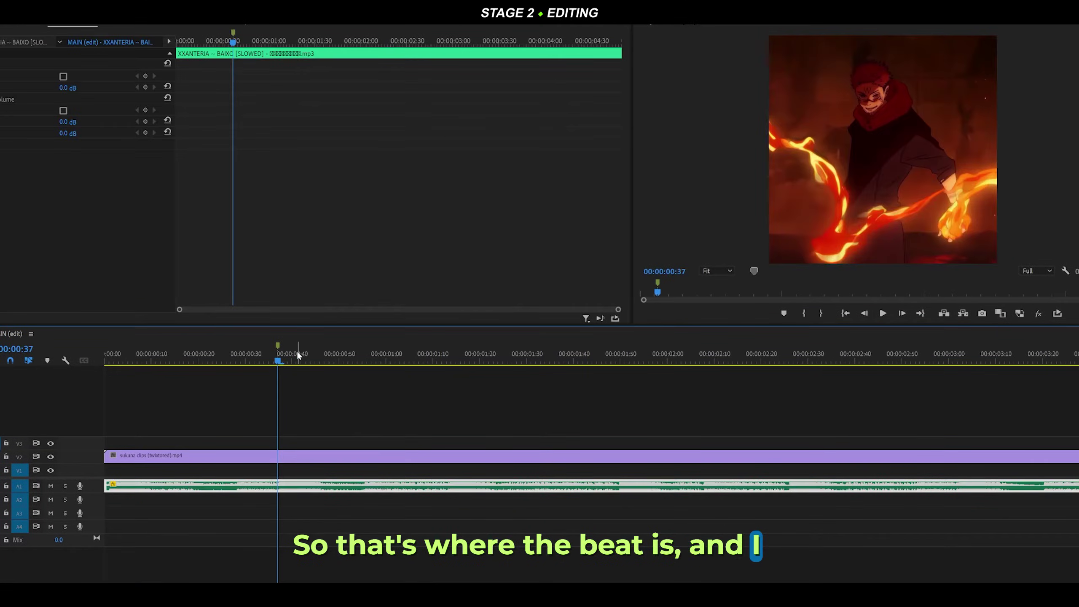
{"action": "left_click_drag", "start_coordinate": [298, 355], "coordinate": [339, 365]}
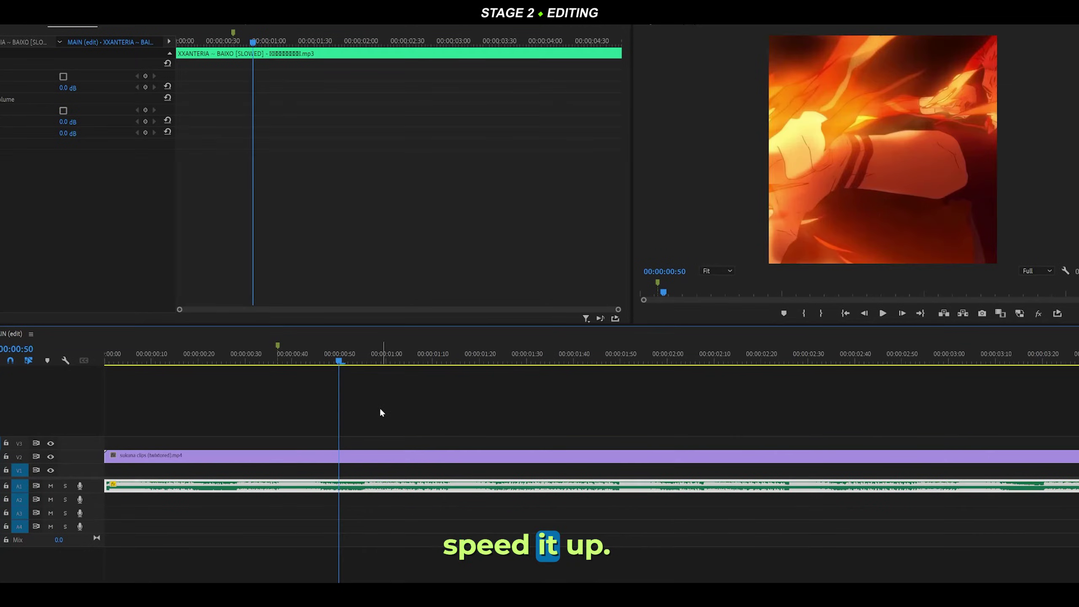
{"action": "left_click", "coordinate": [379, 407]}
{"action": "key", "text": "v"}
{"action": "left_click_drag", "start_coordinate": [311, 361], "coordinate": [303, 361]}
Set the first Sukuna clip to 125% speed and trim its end toward the marker.
{"action": "left_click", "coordinate": [315, 458]}
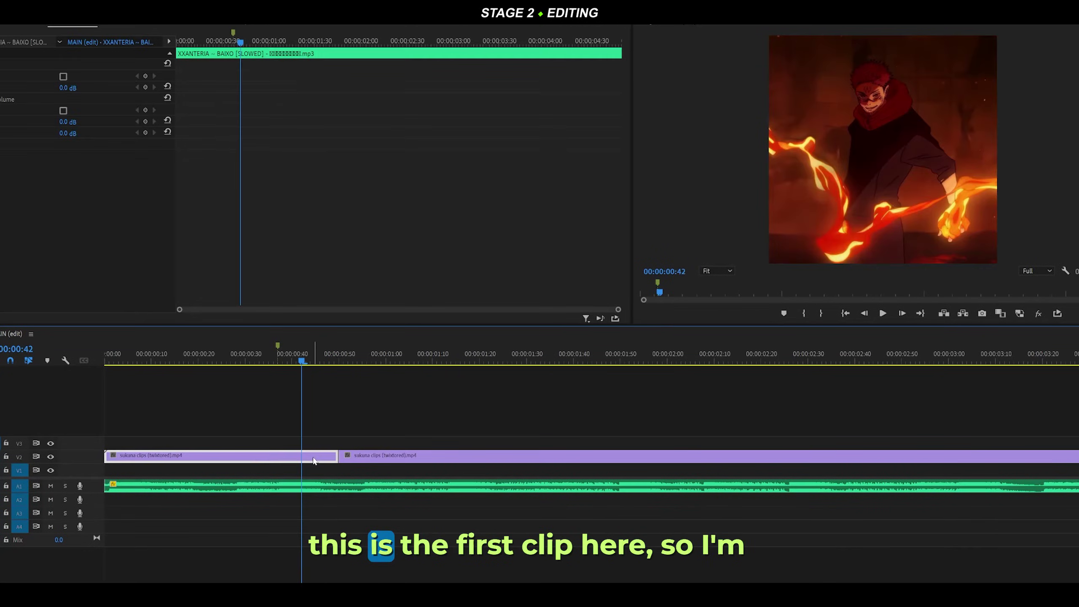
{"action": "right_click", "coordinate": [298, 455]}
{"action": "left_click", "coordinate": [336, 282]}
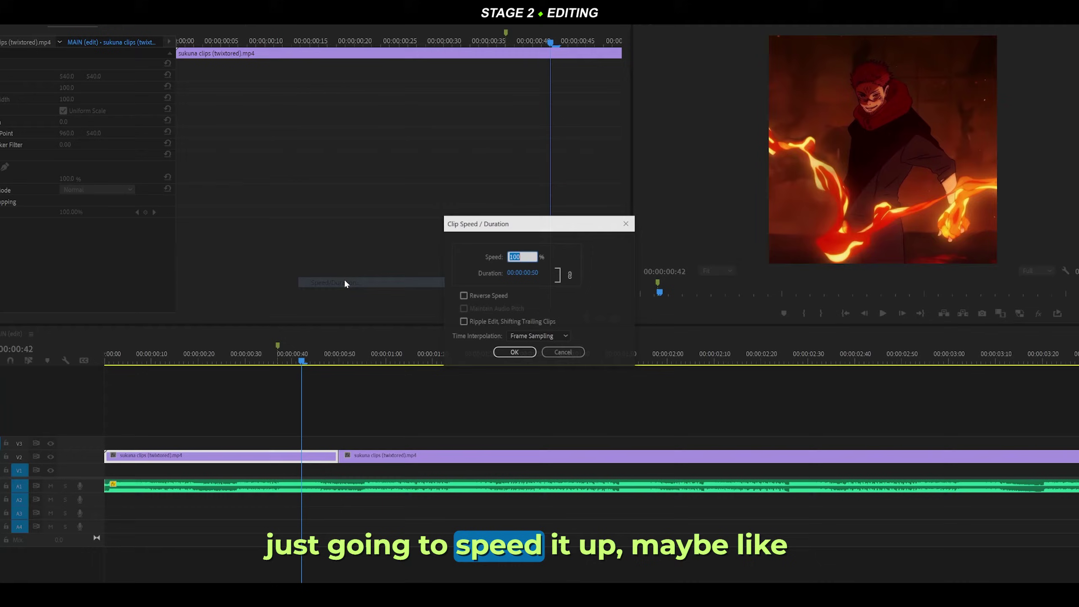
{"action": "type", "text": "125"}
{"action": "key", "text": "Return"}
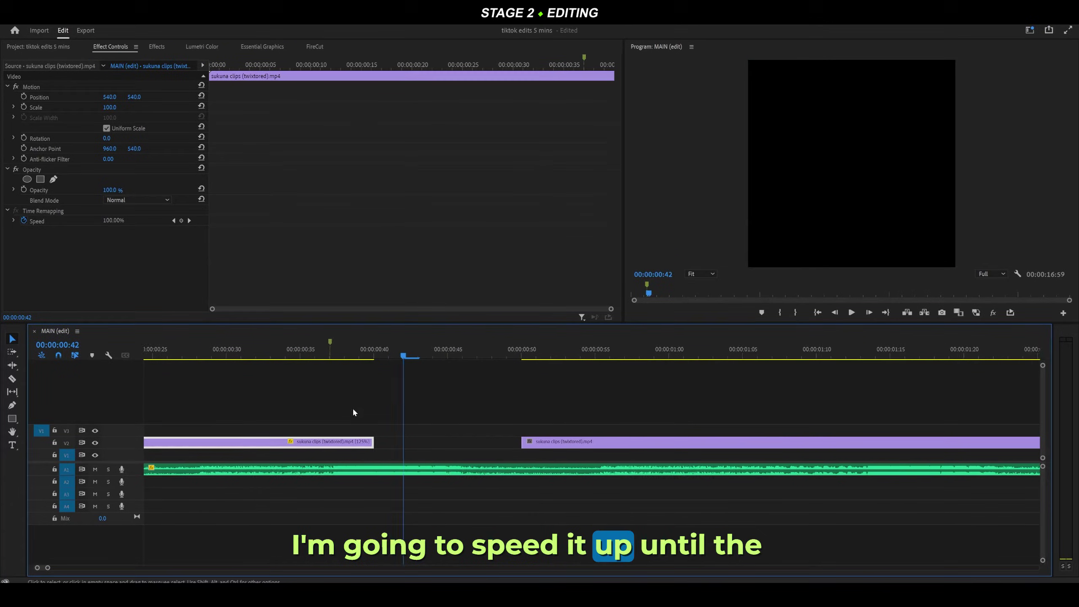
{"action": "scroll", "coordinate": [354, 412], "scroll_direction": "up", "scroll_amount": 1}
{"action": "left_click_drag", "start_coordinate": [418, 442], "coordinate": [373, 443]}
Raise the first clip's speed to 130% and check it against frame 37.
{"action": "right_click", "coordinate": [388, 443]}
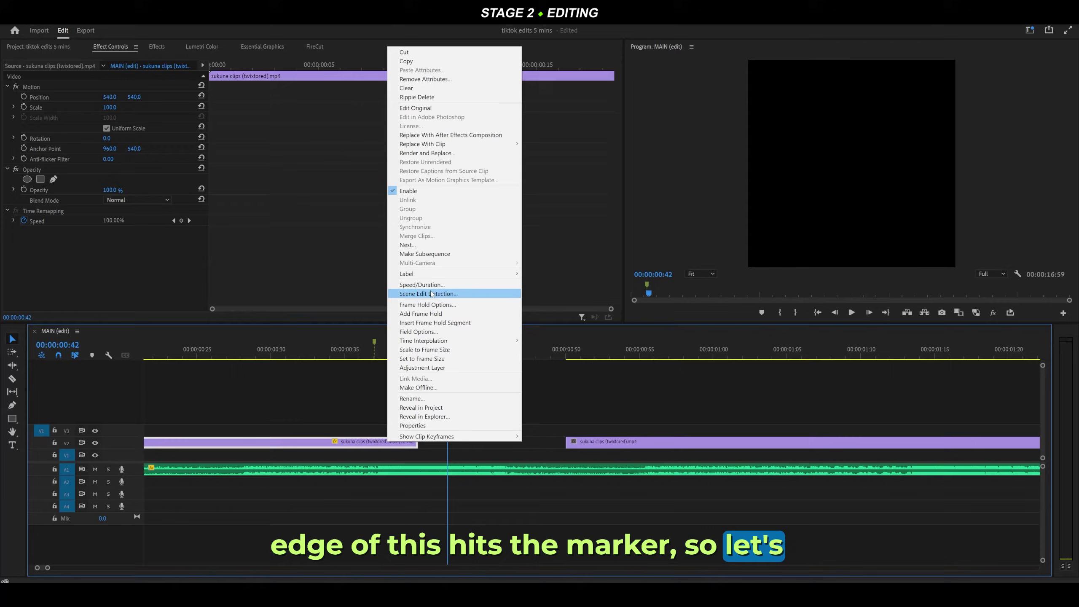
{"action": "left_click", "coordinate": [421, 284]}
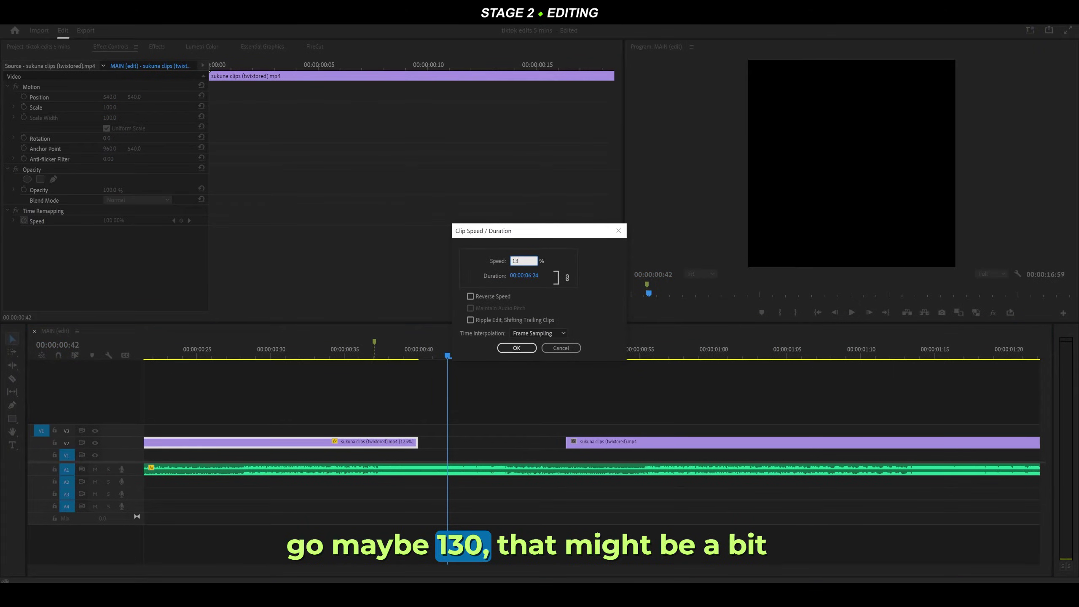
{"action": "type", "text": "130"}
{"action": "key", "text": "Return"}
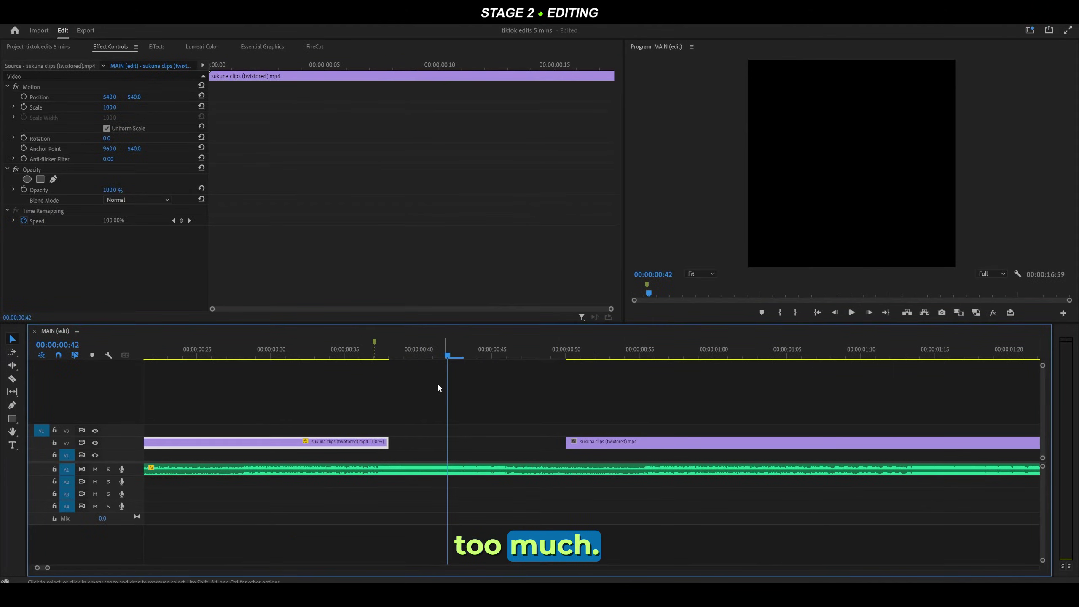
{"action": "scroll", "coordinate": [440, 370], "scroll_direction": "up", "scroll_amount": 2}
{"action": "left_click", "coordinate": [450, 359]}
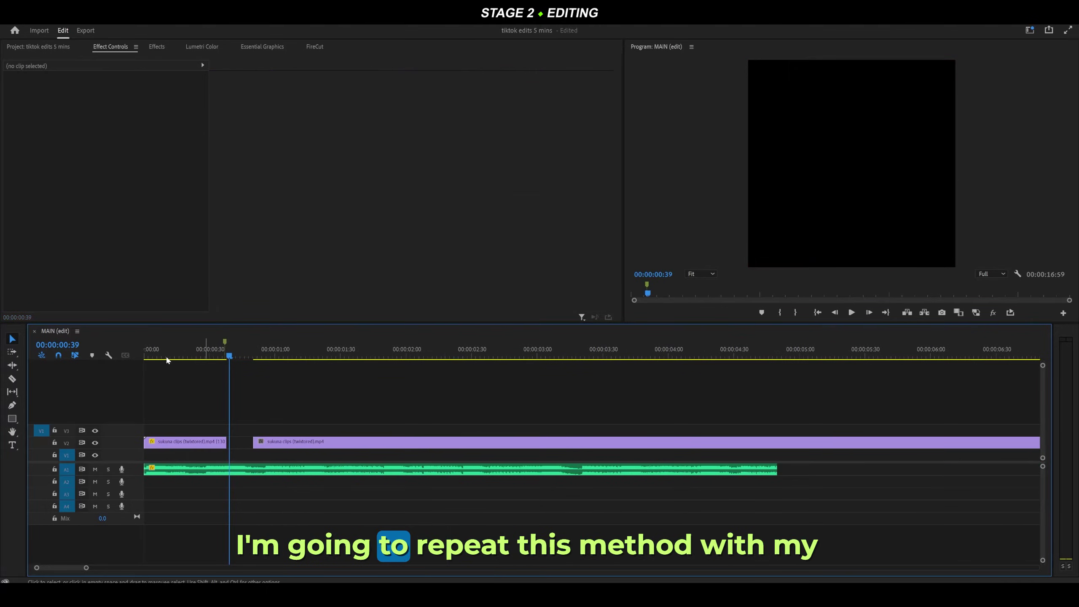
Clear the ruler marker and play back the beat-cut chain of nested clips.
{"action": "left_click", "coordinate": [175, 356]}
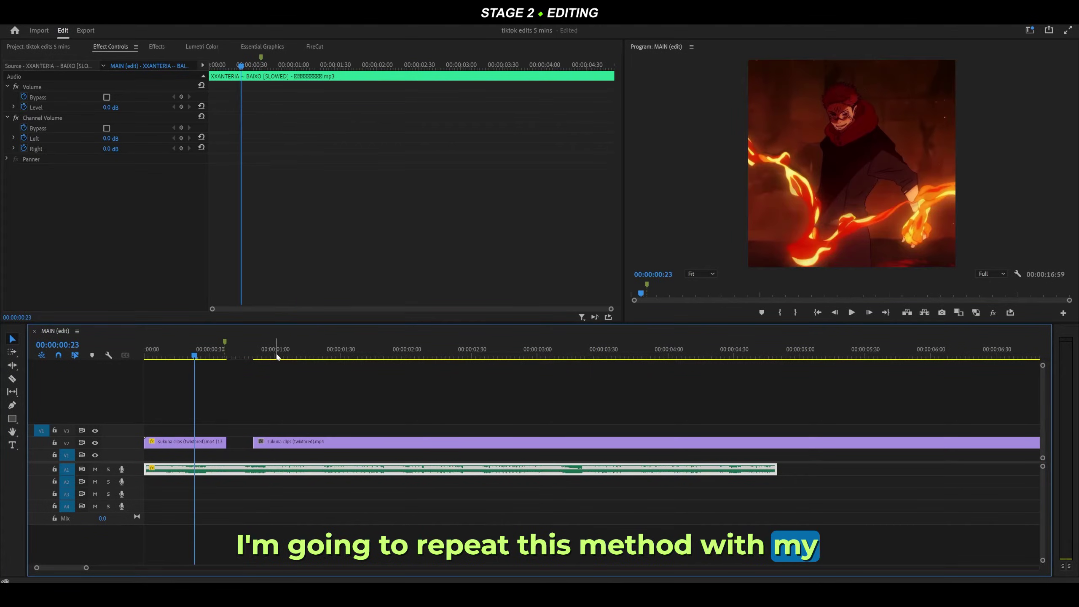
{"action": "left_click", "coordinate": [293, 357]}
{"action": "left_click", "coordinate": [361, 378]}
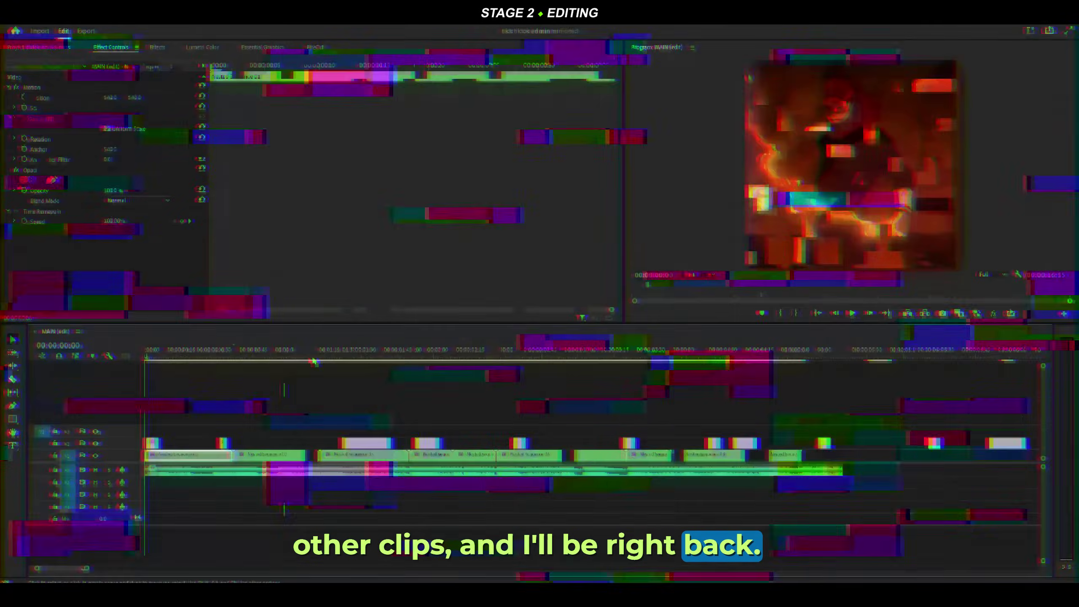
{"action": "right_click", "coordinate": [321, 355]}
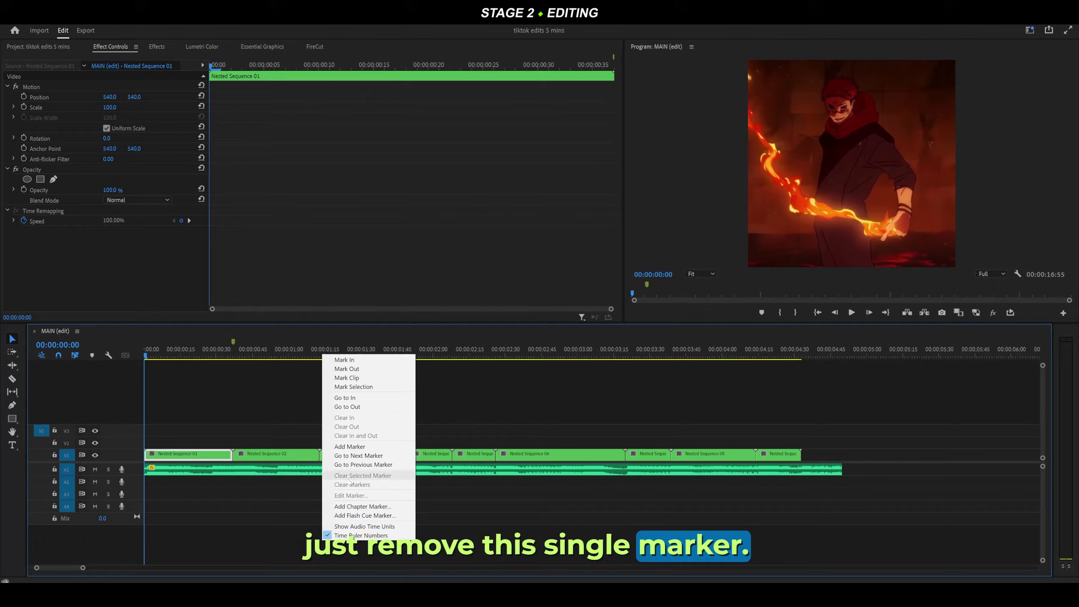
{"action": "left_click", "coordinate": [242, 390]}
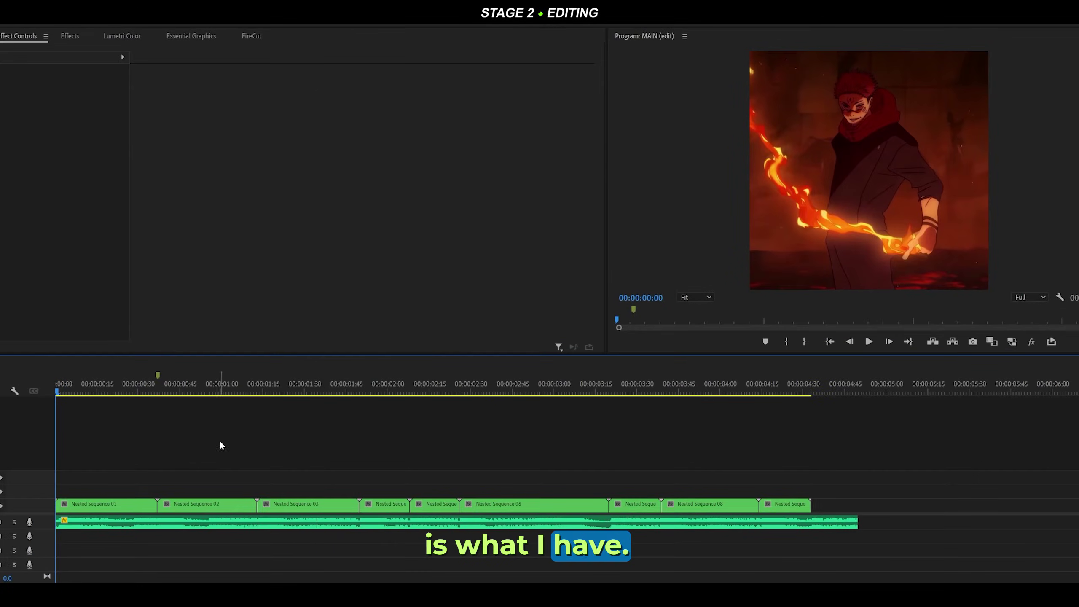
{"action": "key", "text": "space"}
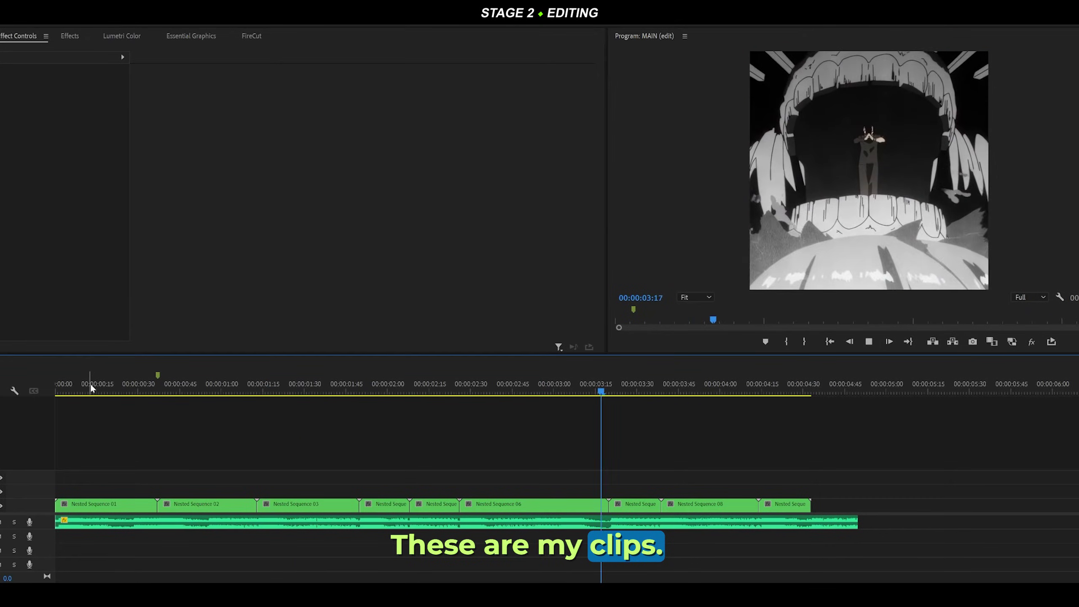
Select Nested Sequence 01 and drag the Distort > Transform effect toward it.
{"action": "left_click_drag", "start_coordinate": [91, 384], "coordinate": [53, 405]}
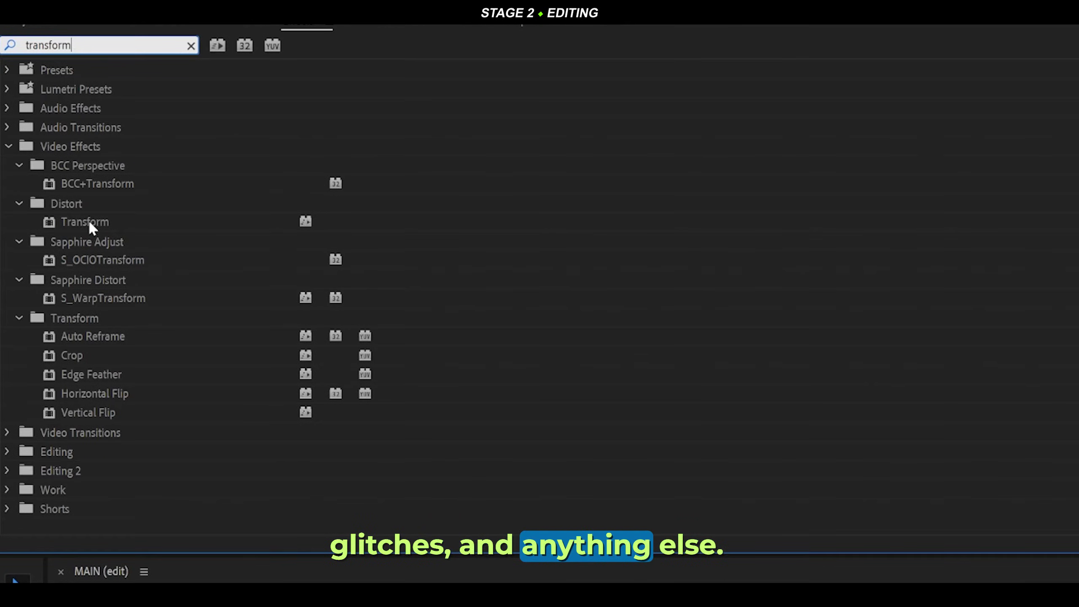
{"action": "left_click_drag", "start_coordinate": [88, 219], "coordinate": [195, 504]}
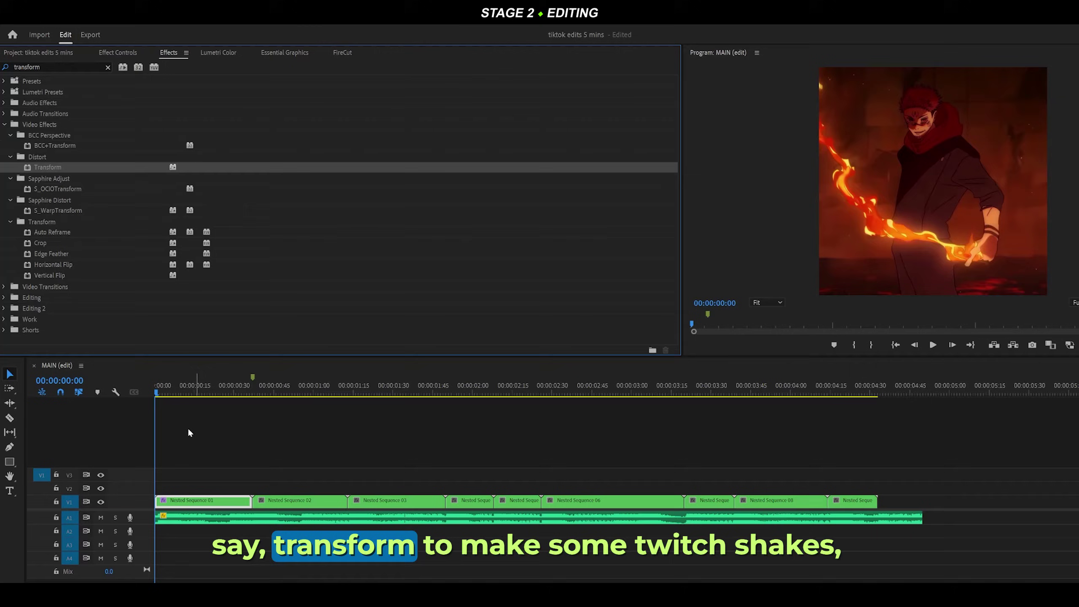
Apply Transform to Nested Sequence 01 with Scale keyframed from 125 down to 100.
{"action": "left_click", "coordinate": [114, 52]}
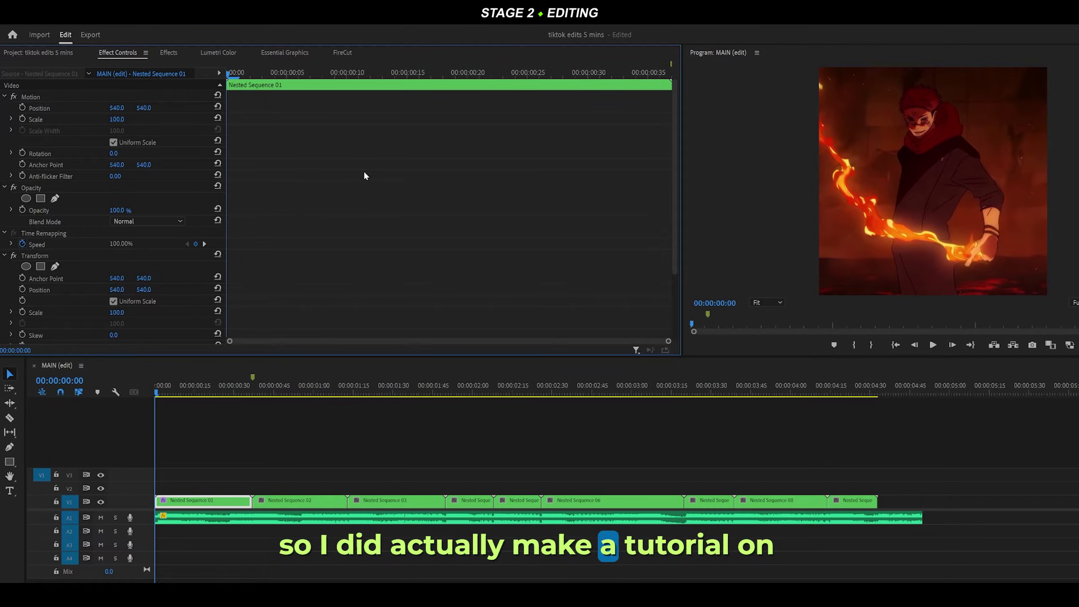
{"action": "scroll", "coordinate": [364, 172], "scroll_direction": "down", "scroll_amount": 3}
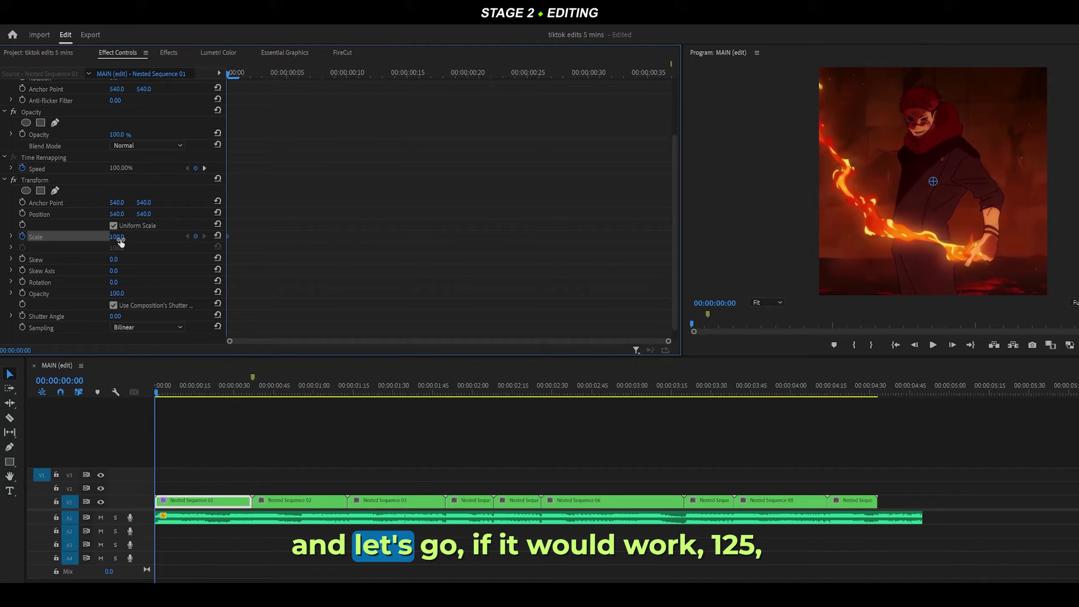
{"action": "type", "text": "5"}
{"action": "key", "text": "Return"}
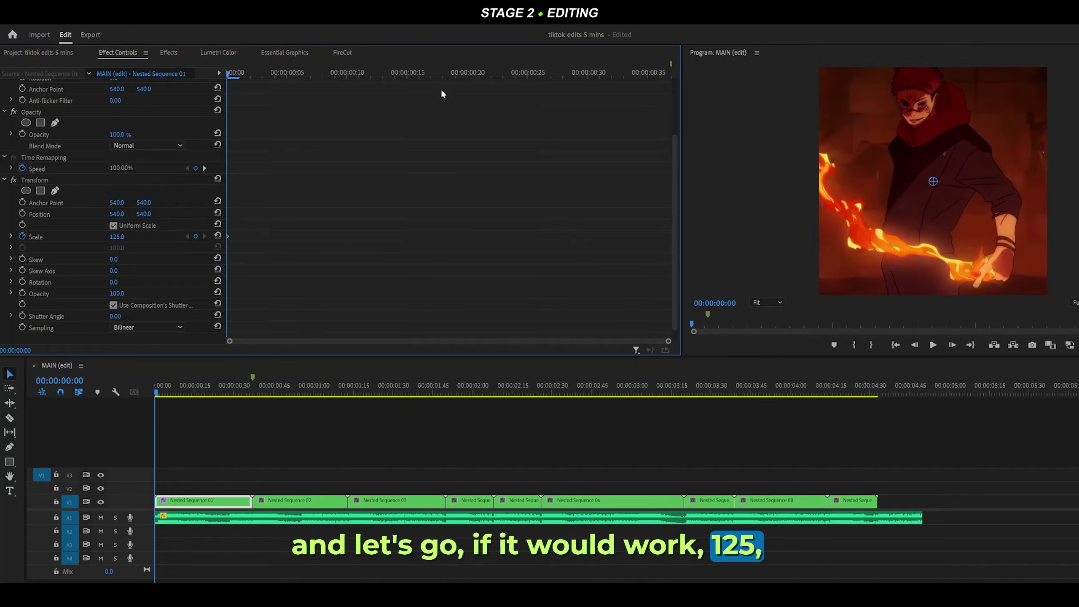
{"action": "left_click", "coordinate": [467, 73]}
{"action": "left_click", "coordinate": [217, 236]}
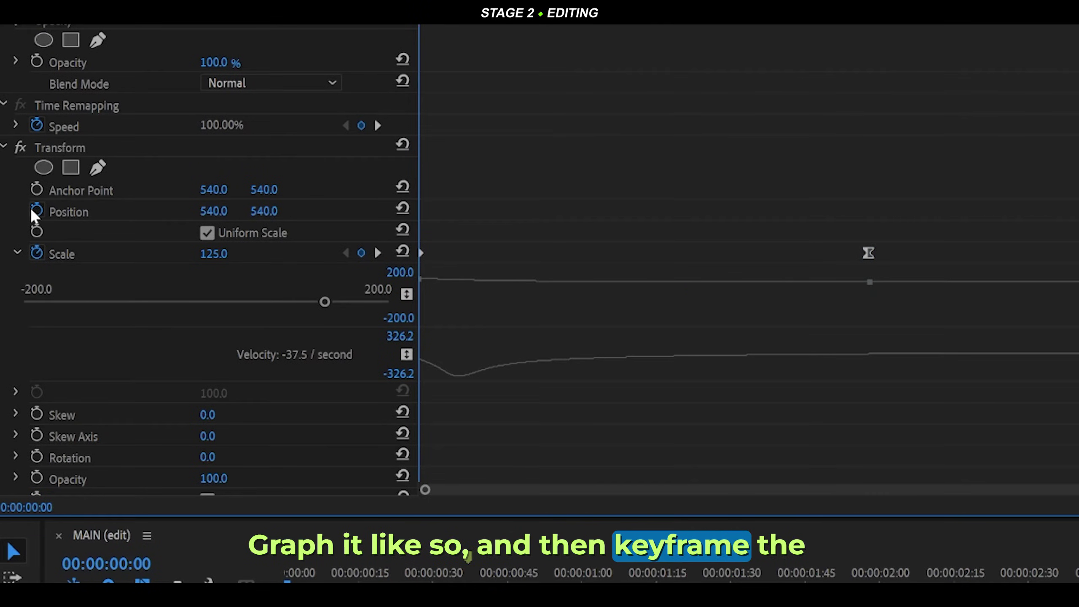
Keyframe Position frame by frame with shifting X/Y offsets, including X 446.
{"action": "left_click_drag", "start_coordinate": [224, 212], "coordinate": [346, 212]}
{"action": "left_click_drag", "start_coordinate": [257, 212], "coordinate": [280, 213]}
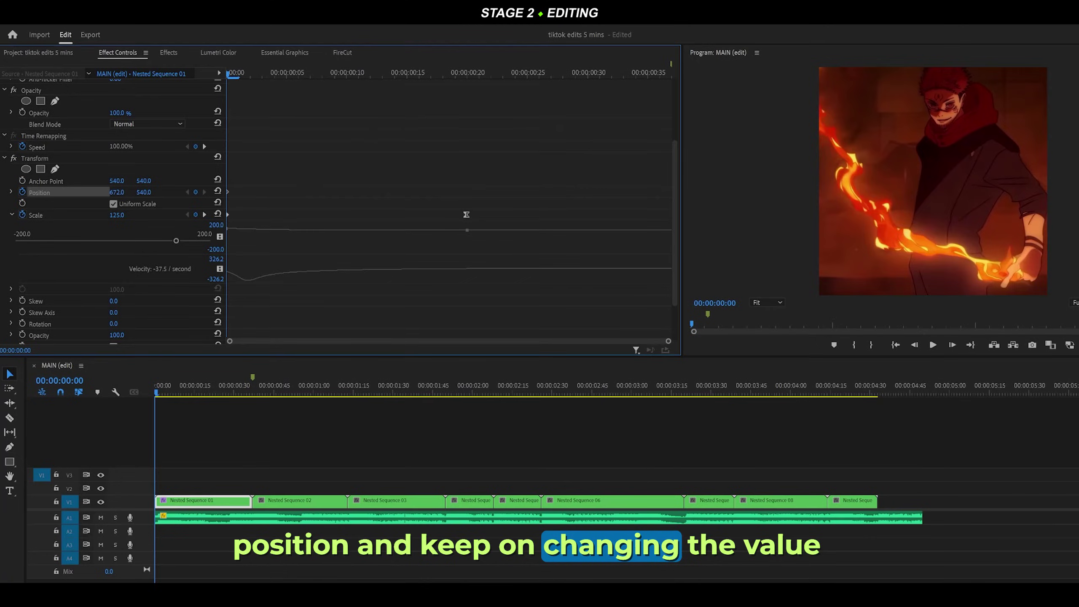
{"action": "left_click_drag", "start_coordinate": [145, 193], "coordinate": [189, 192]}
{"action": "left_click", "coordinate": [342, 145]}
{"action": "key", "text": "Right"}
{"action": "key", "text": "Right"}
{"action": "left_click_drag", "start_coordinate": [120, 192], "coordinate": [4, 192]}
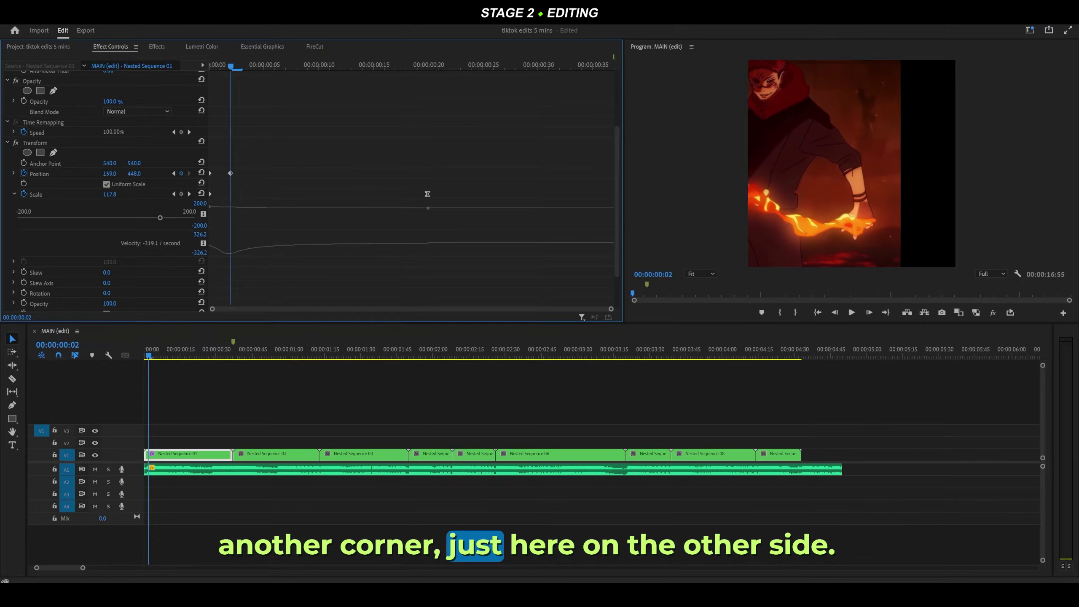
{"action": "left_click_drag", "start_coordinate": [109, 173], "coordinate": [231, 173]}
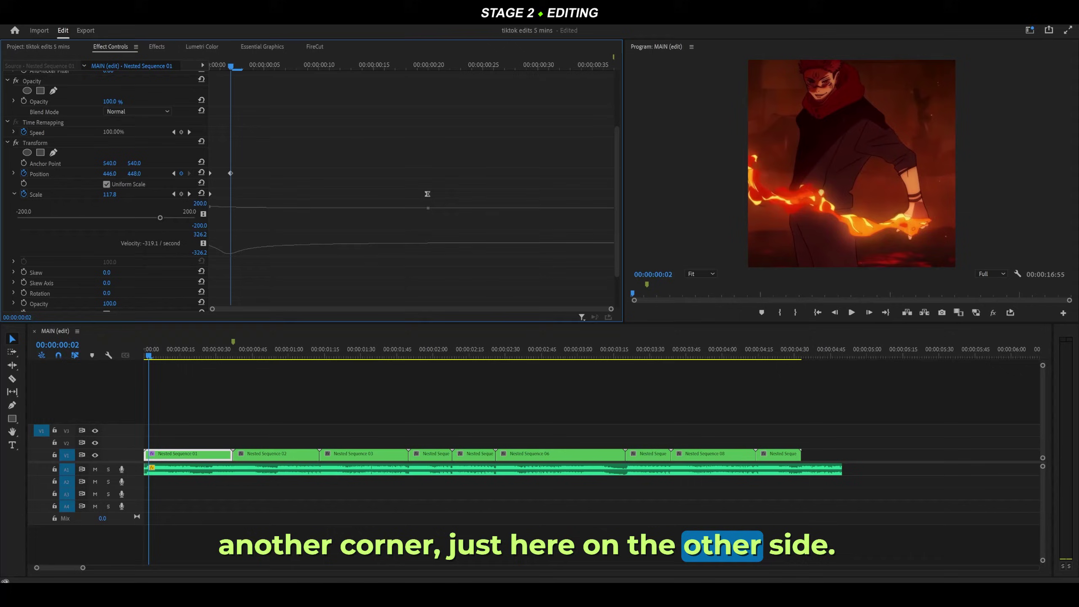
{"action": "key", "text": "Left"}
{"action": "scroll", "coordinate": [108, 298], "scroll_direction": "down", "scroll_amount": 2}
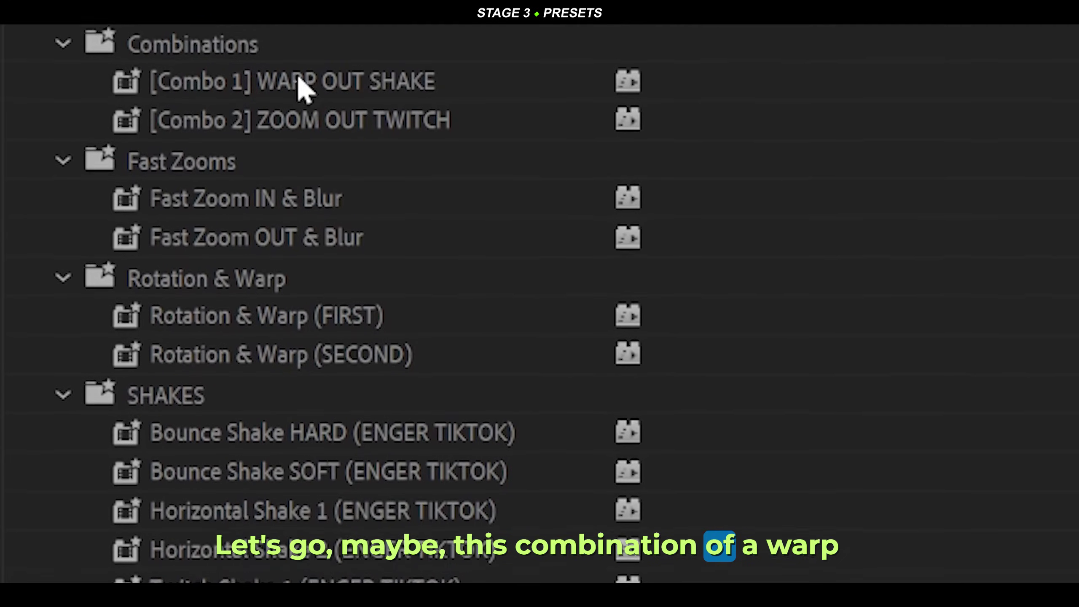
Apply the [Combo 1] WARP OUT SHAKE preset to Nested Sequence 01 and preview it.
{"action": "left_click_drag", "start_coordinate": [314, 53], "coordinate": [359, 53]}
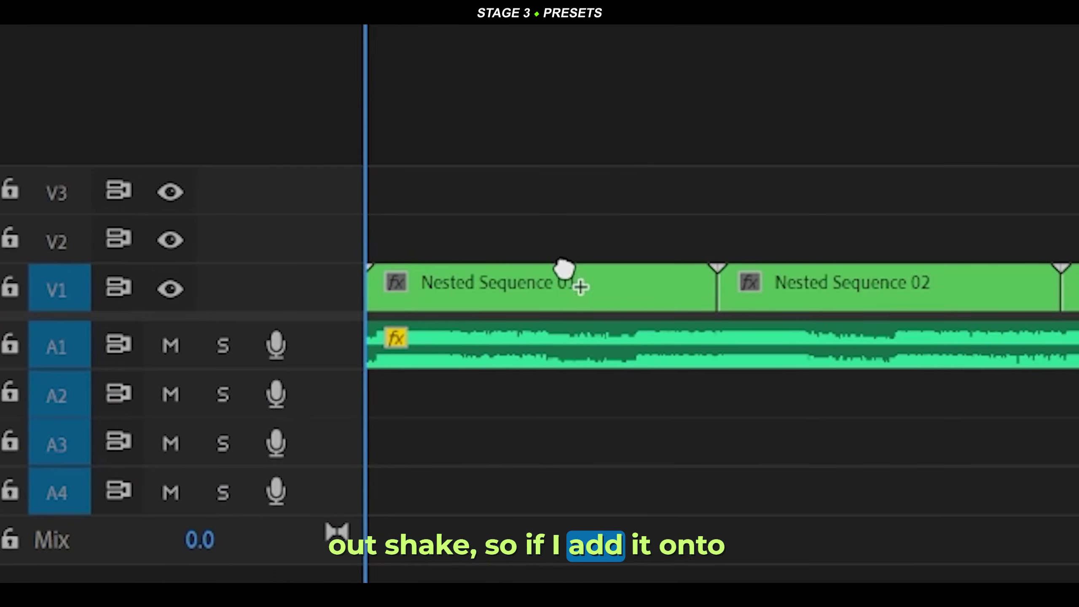
{"action": "left_click_drag", "start_coordinate": [561, 265], "coordinate": [544, 283]}
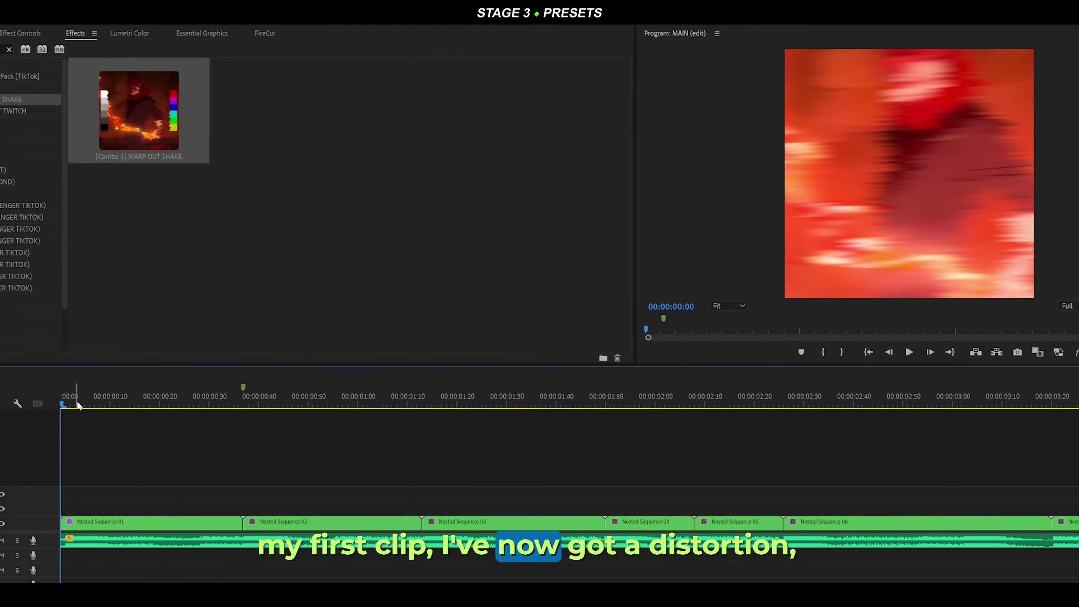
{"action": "key", "text": "space"}
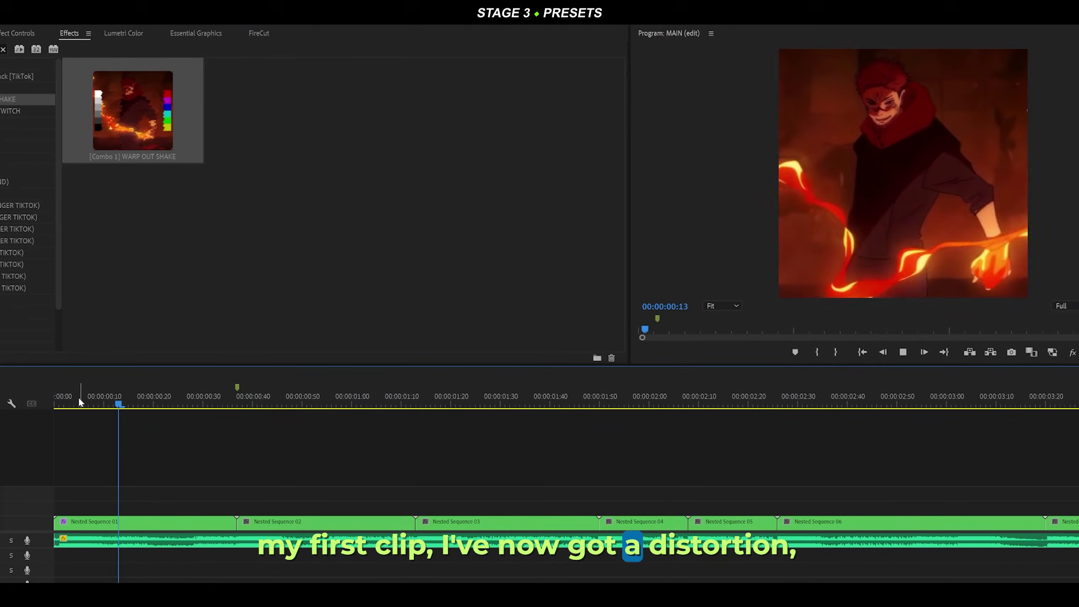
{"action": "left_click_drag", "start_coordinate": [84, 398], "coordinate": [43, 398]}
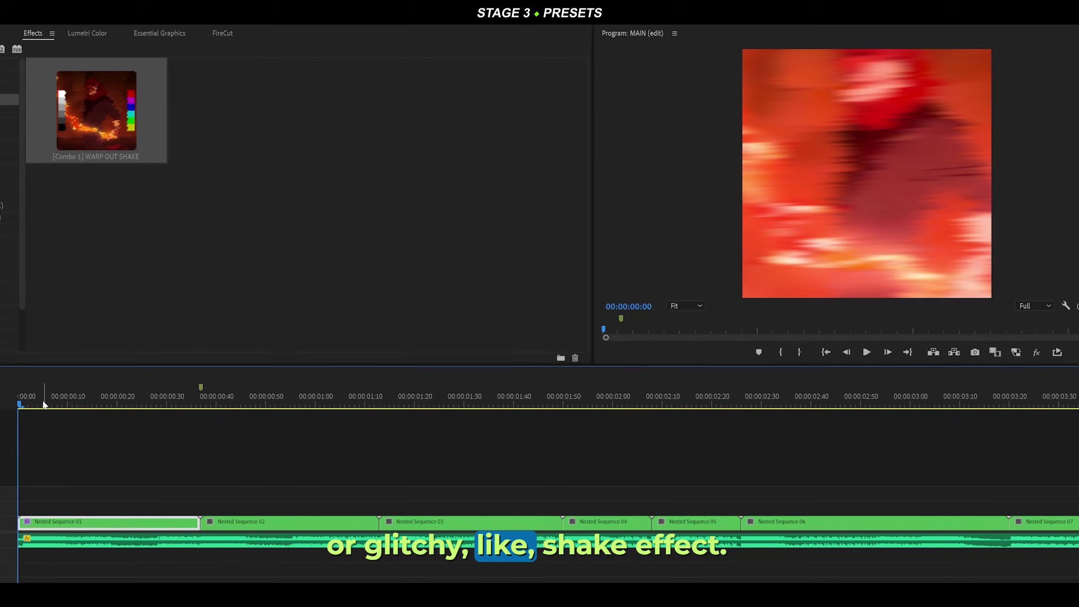
{"action": "key", "text": "space"}
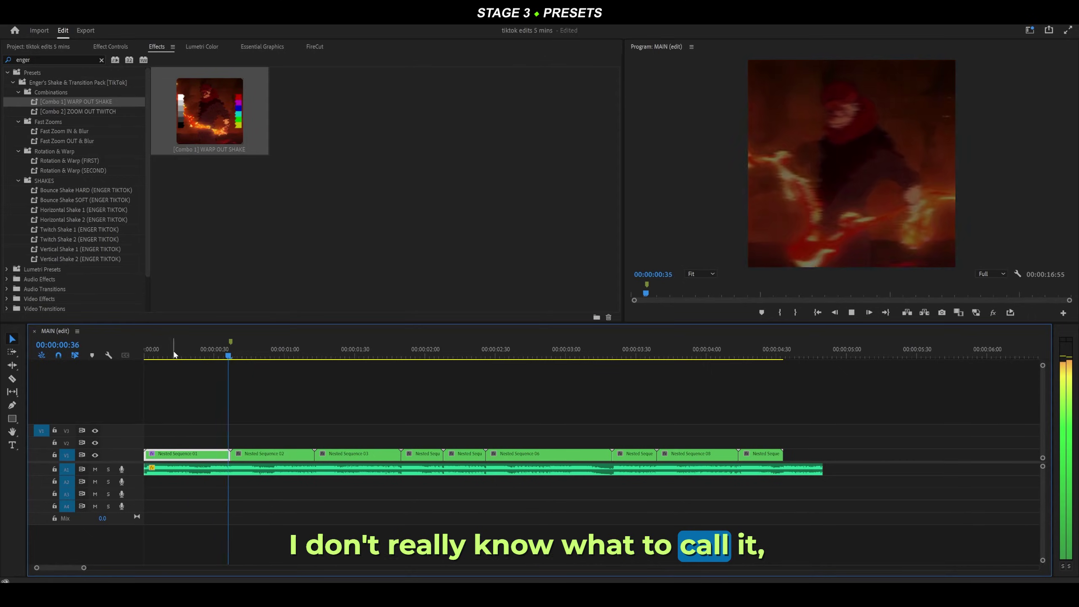
Apply the same warp shake preset to the remaining nested clips and play them back.
{"action": "left_click_drag", "start_coordinate": [174, 355], "coordinate": [142, 356]}
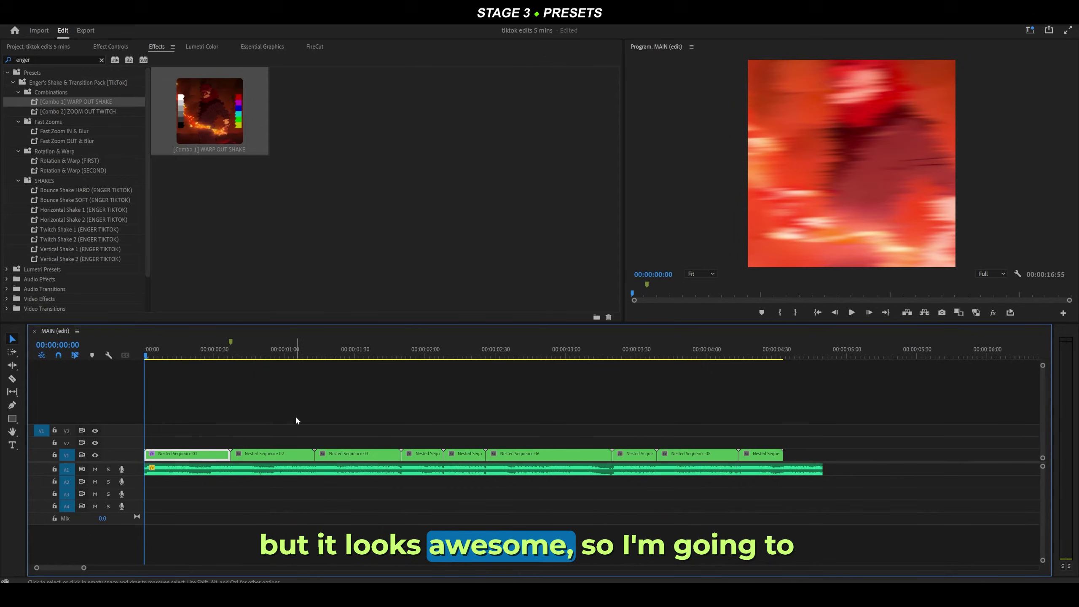
{"action": "scroll", "coordinate": [297, 420], "scroll_direction": "down", "scroll_amount": 2}
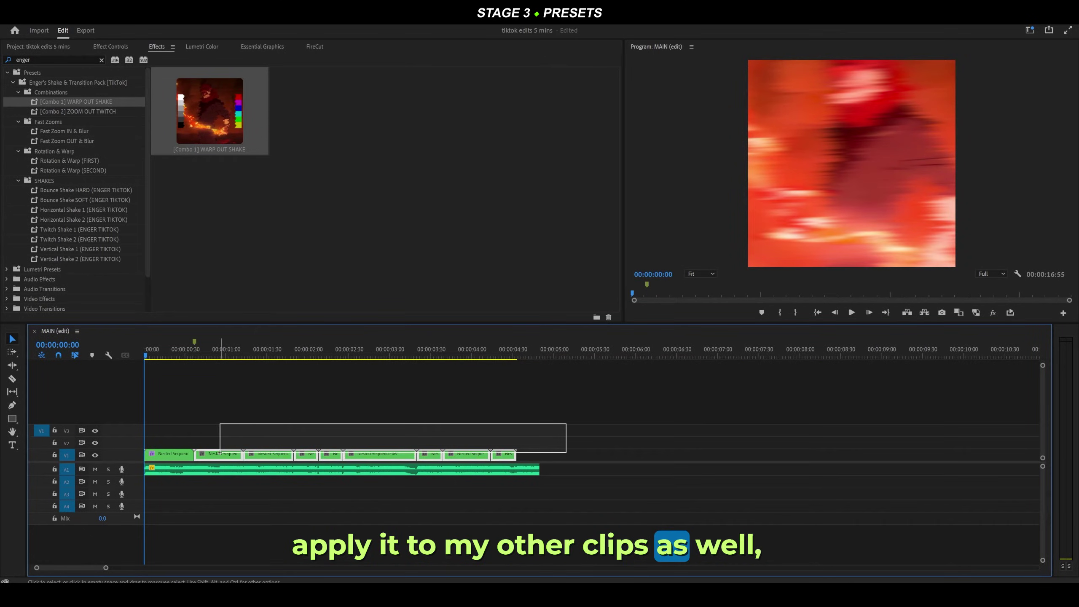
{"action": "left_click_drag", "start_coordinate": [74, 102], "coordinate": [318, 306]}
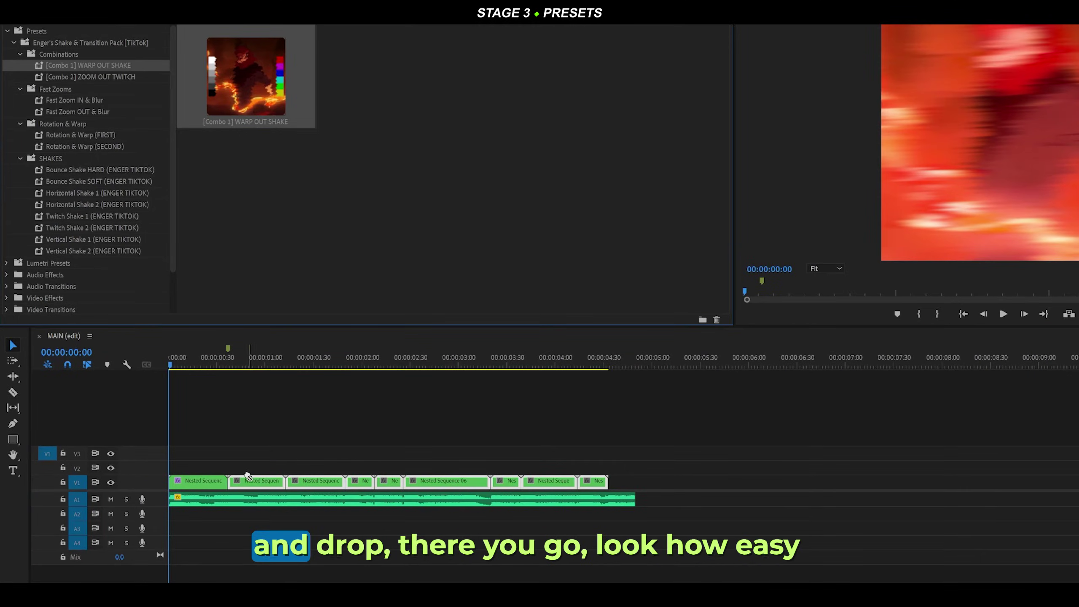
{"action": "key", "text": "space"}
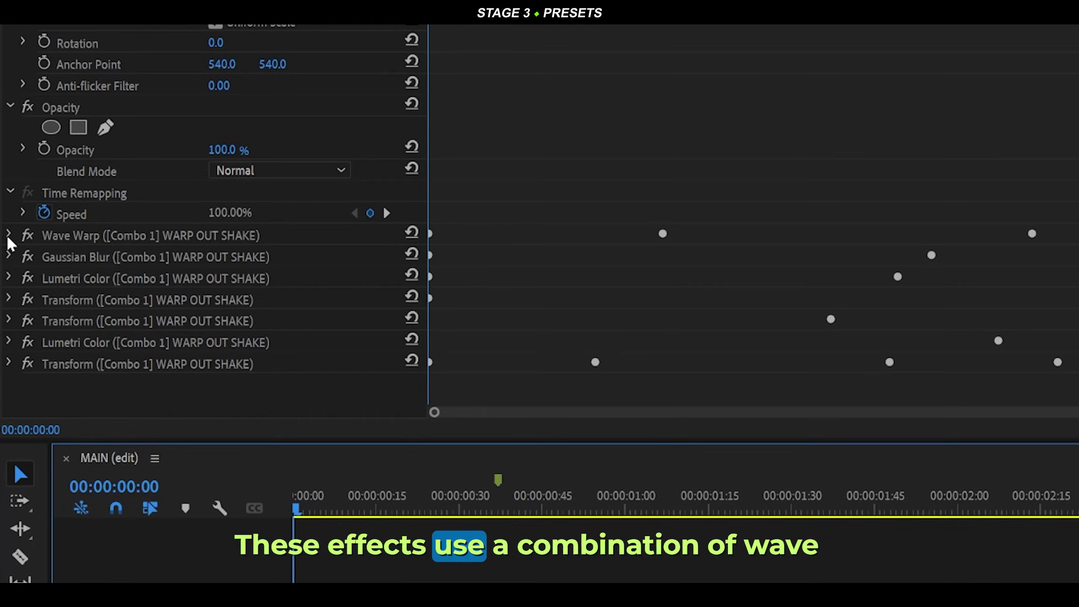
Expand Wave Warp in Effect Controls, scrub its keyframes and play the preview.
{"action": "left_click", "coordinate": [8, 235]}
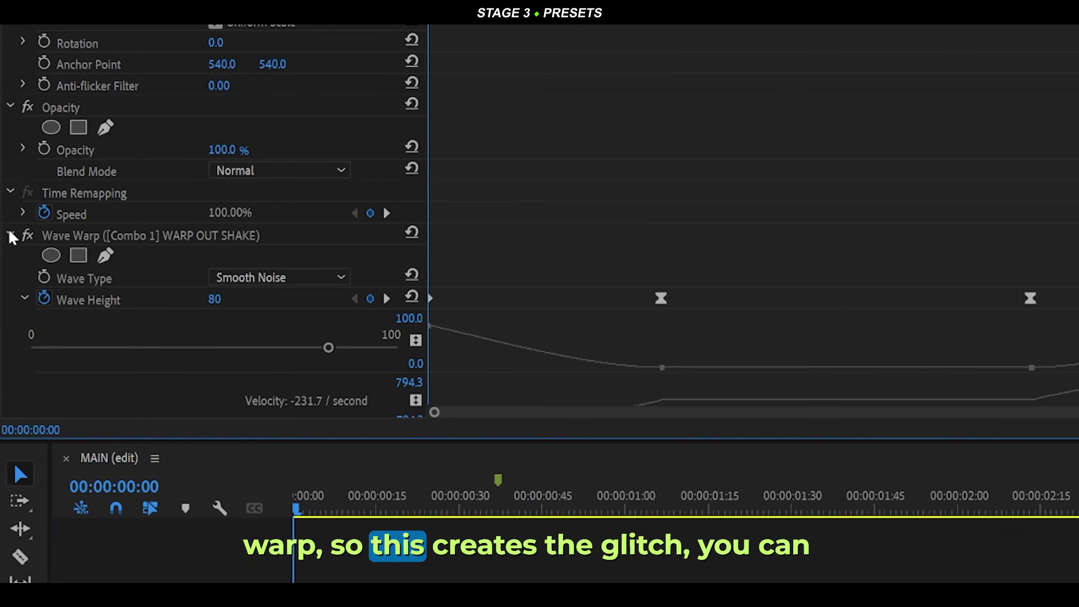
{"action": "scroll", "coordinate": [786, 104], "scroll_direction": "down", "scroll_amount": 3}
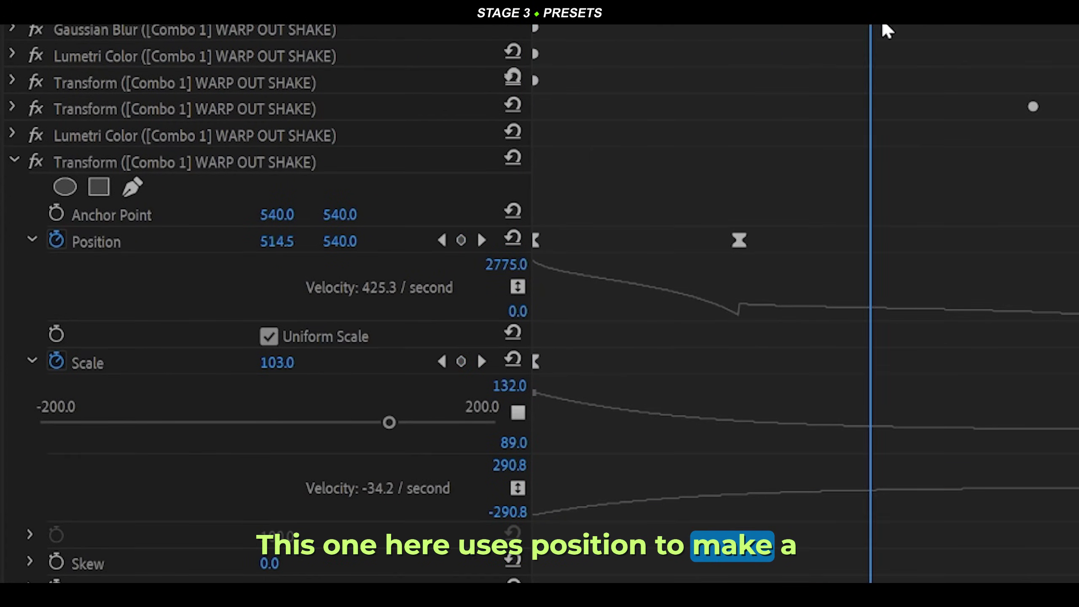
{"action": "left_click_drag", "start_coordinate": [883, 25], "coordinate": [1028, 27]}
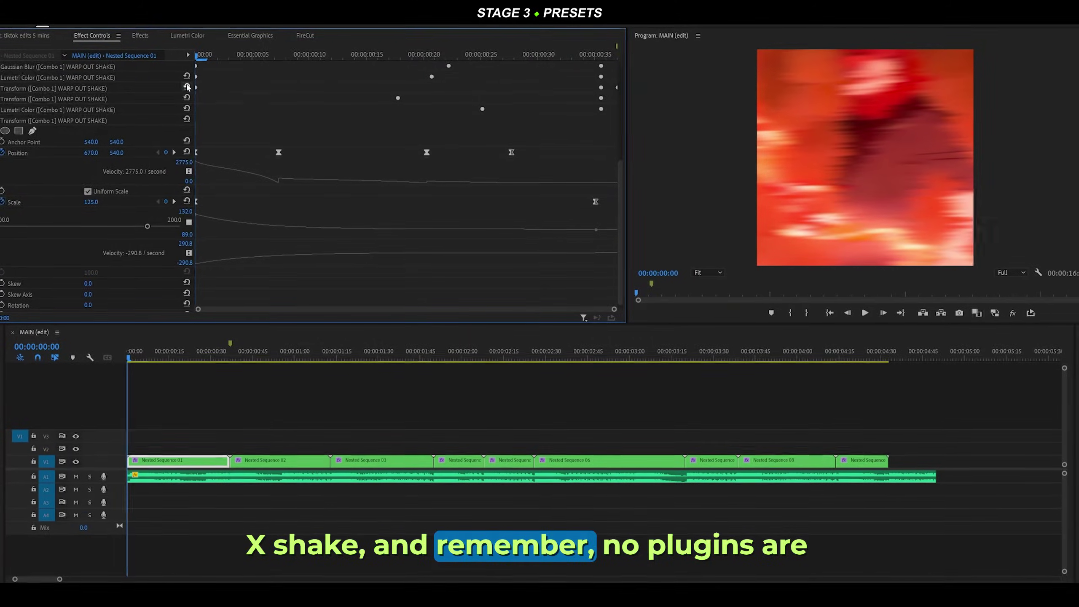
{"action": "key", "text": "space"}
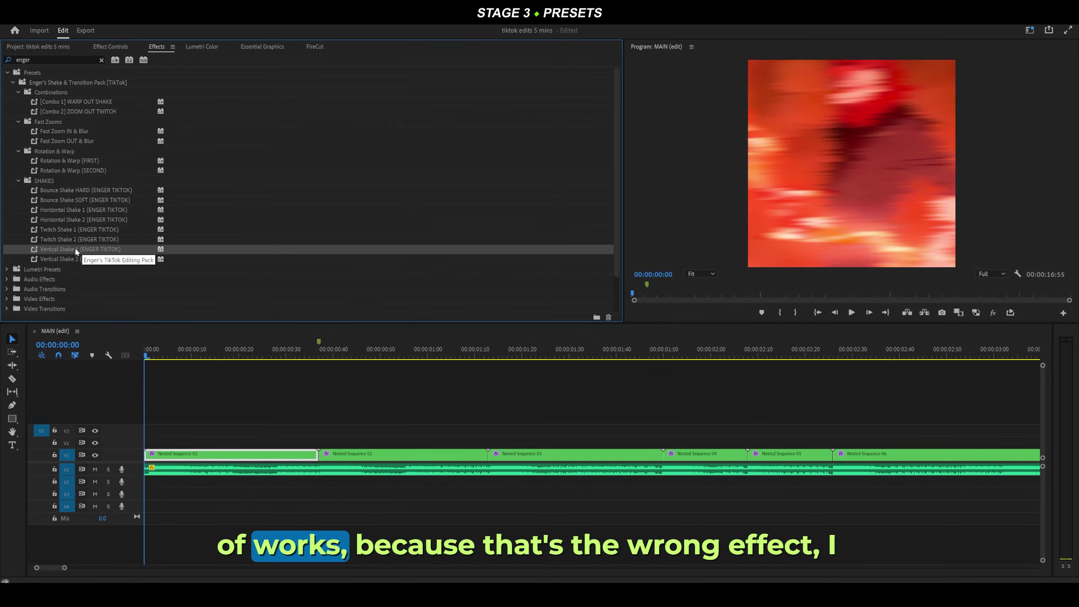
Apply Twitch Shake 1 to an adjustment layer over the first clip, preview it, and mark 20 frames.
{"action": "left_click_drag", "start_coordinate": [69, 230], "coordinate": [188, 456]}
{"action": "key", "text": "space"}
{"action": "key", "text": "Home"}
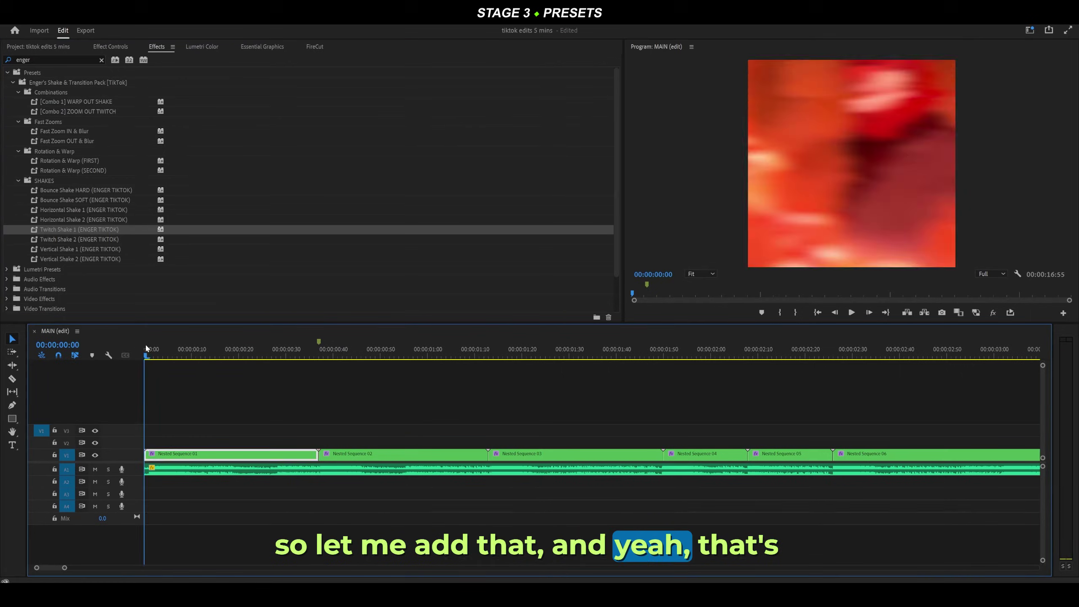
{"action": "key", "text": "space"}
{"action": "key", "text": "Home"}
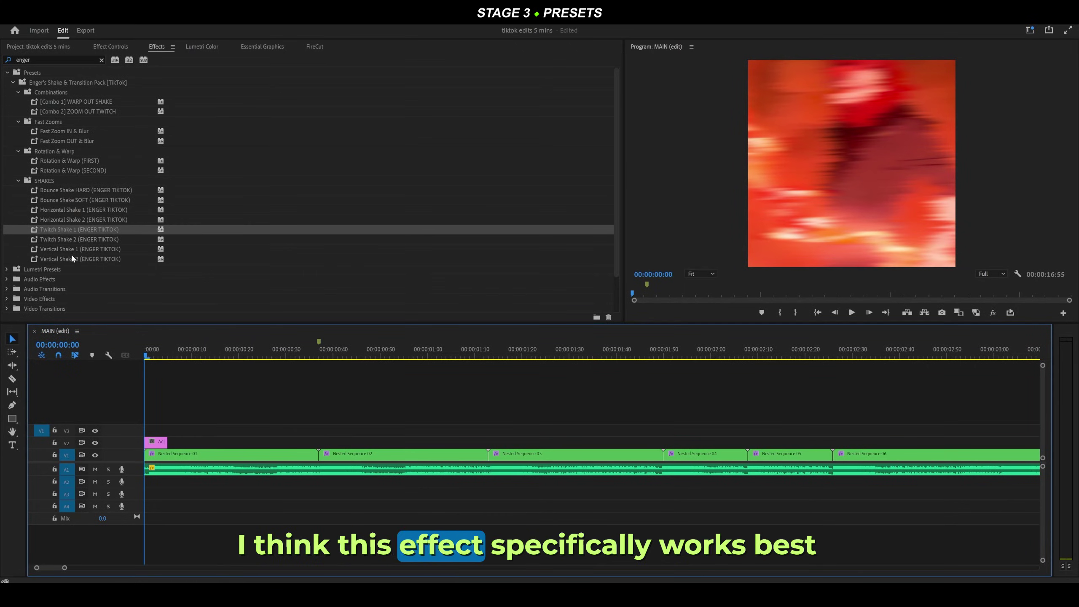
{"action": "key", "text": "shift+Right"}
{"action": "key", "text": "shift+Right"}
{"action": "key", "text": "shift+Right"}
{"action": "key", "text": "shift+Right"}
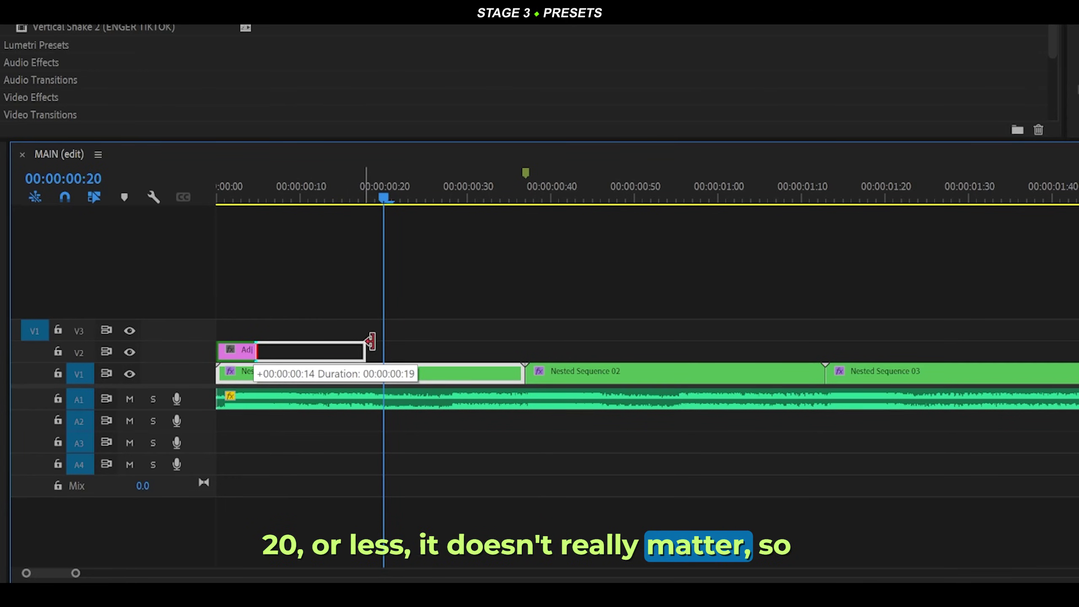
Copy the first adjustment layer above Nested Sequence 02 and later clips.
{"action": "left_click", "coordinate": [351, 350]}
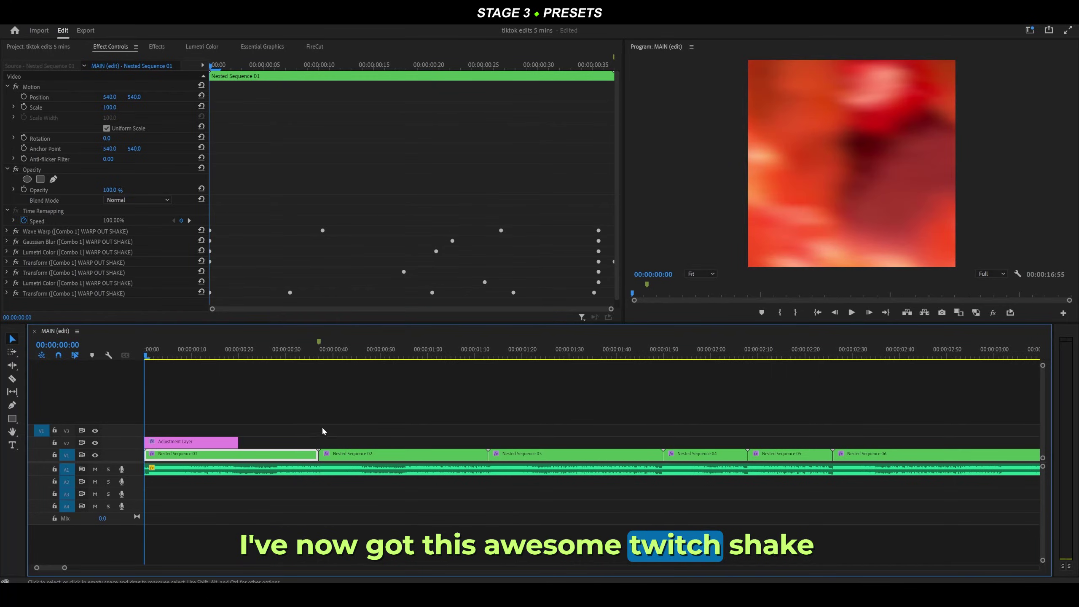
{"action": "scroll", "coordinate": [324, 432], "scroll_direction": "down", "scroll_amount": 4}
{"action": "left_click_drag", "start_coordinate": [166, 442], "coordinate": [318, 443]}
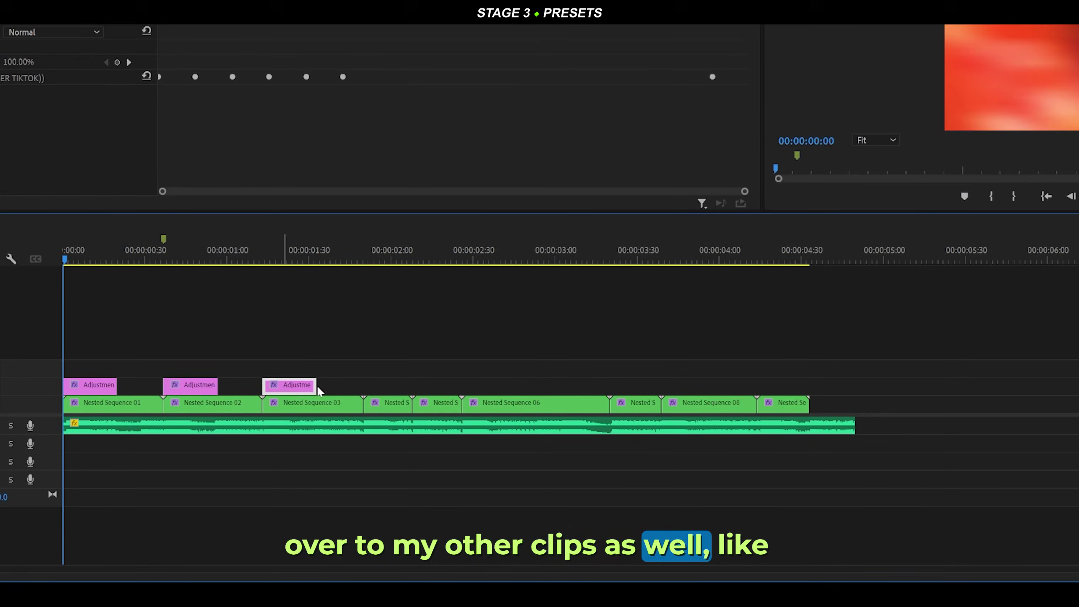
{"action": "left_click_drag", "start_coordinate": [319, 391], "coordinate": [390, 389]}
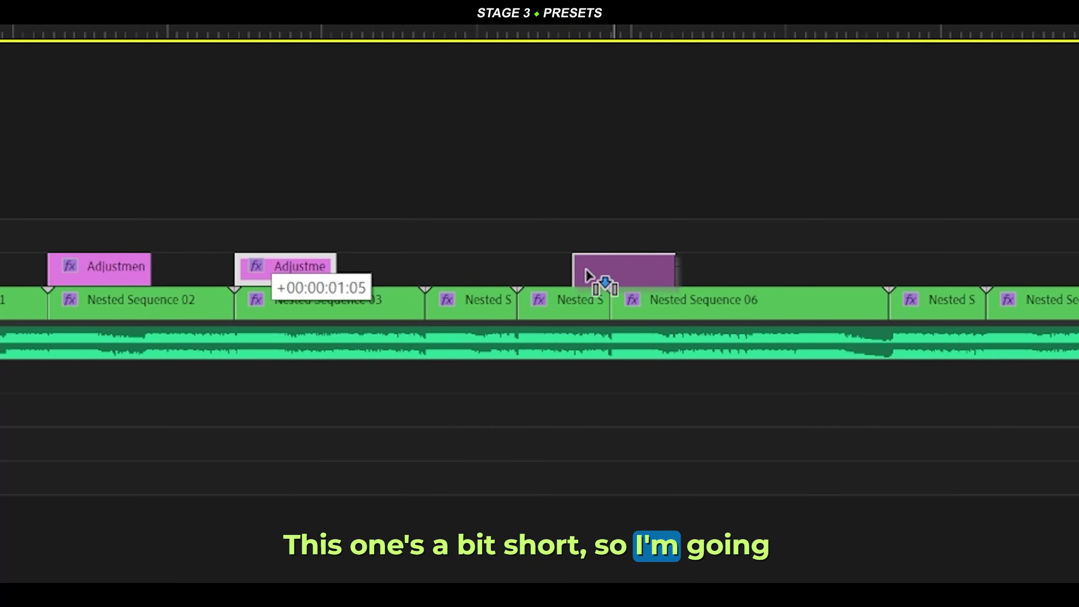
{"action": "left_click_drag", "start_coordinate": [586, 269], "coordinate": [649, 282]}
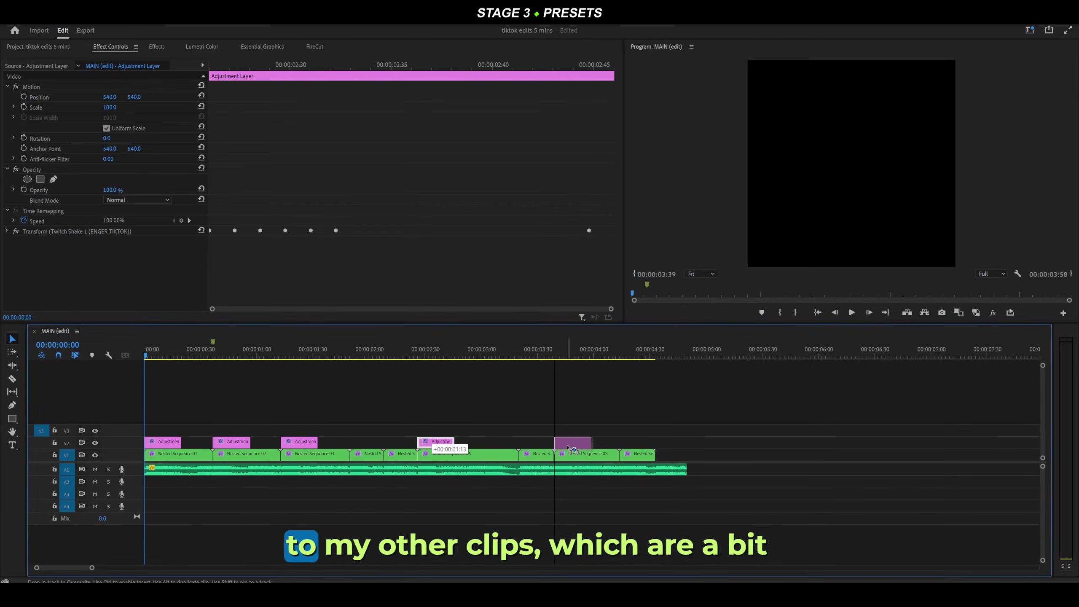
Drop the copied adjustment layer above a later clip and clear the selection.
{"action": "left_click_drag", "start_coordinate": [569, 447], "coordinate": [571, 447]}
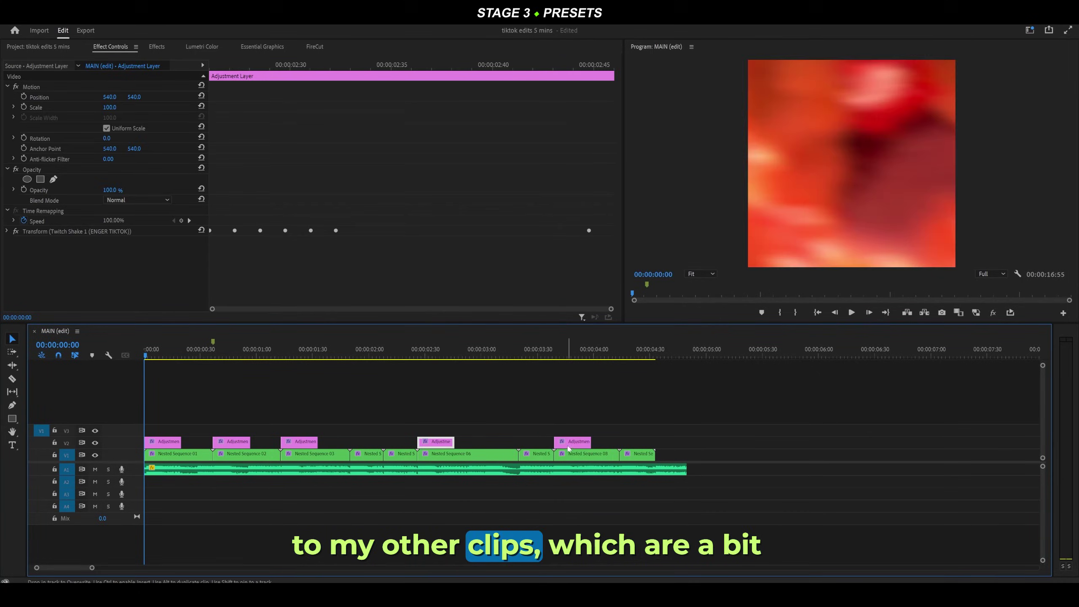
{"action": "left_click", "coordinate": [608, 418]}
{"action": "scroll", "coordinate": [378, 417], "scroll_direction": "up", "scroll_amount": 3}
{"action": "scroll", "coordinate": [378, 416], "scroll_direction": "up", "scroll_amount": 2}
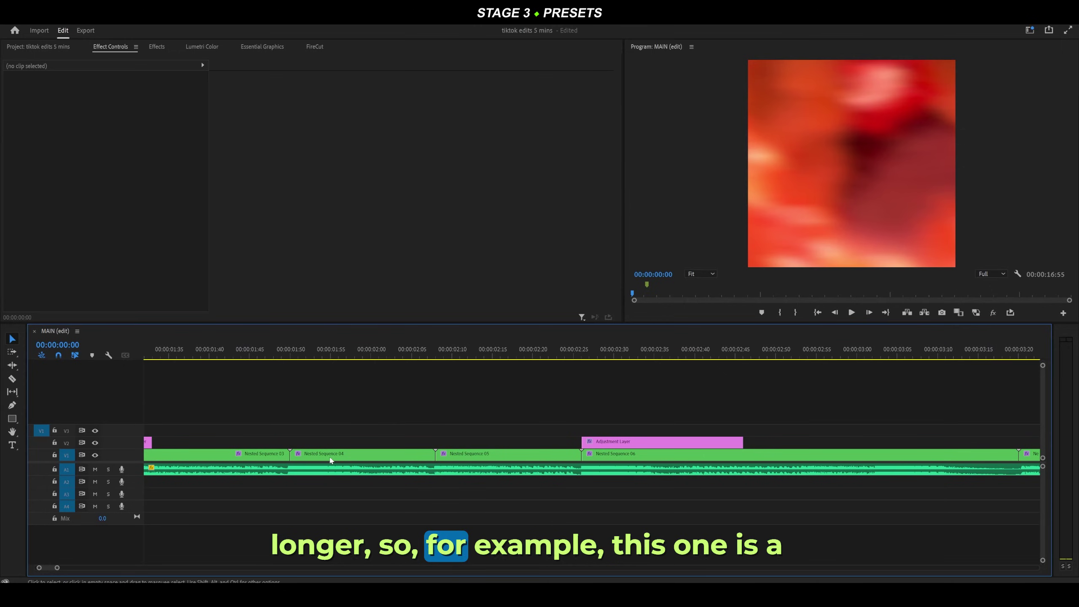
Add an adjustment layer above Nested Sequence 04, extend it to the playhead, and preview the shake.
{"action": "left_click", "coordinate": [330, 456]}
{"action": "mouse_move", "coordinate": [293, 355]}
{"action": "left_mouse_down"}
{"action": "mouse_move", "coordinate": [389, 365]}
{"action": "mouse_move", "coordinate": [279, 377]}
{"action": "mouse_move", "coordinate": [291, 376]}
{"action": "left_mouse_up"}
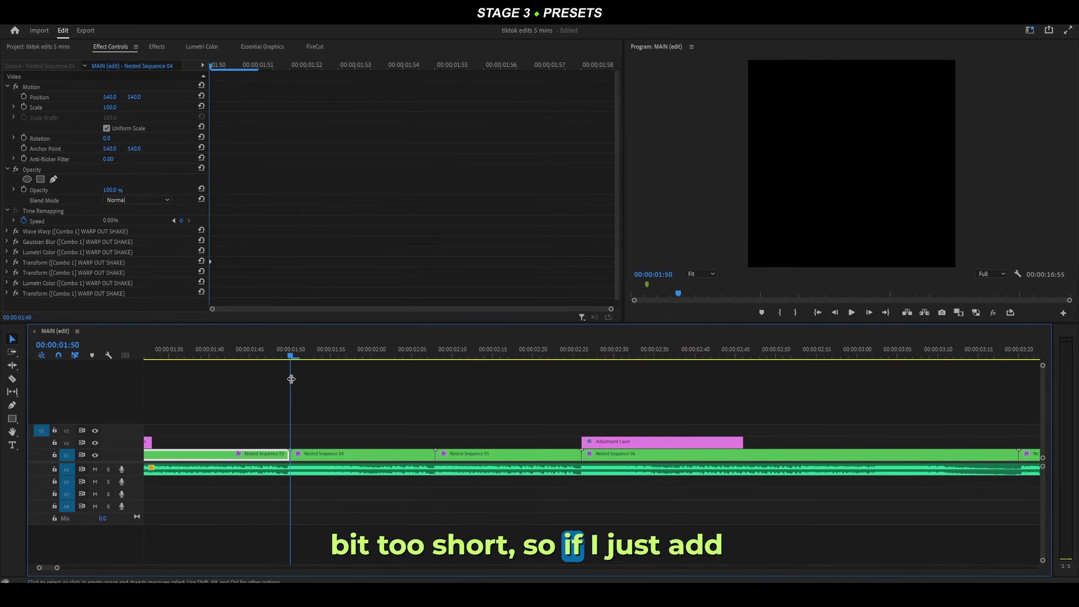
{"action": "left_click", "coordinate": [604, 418]}
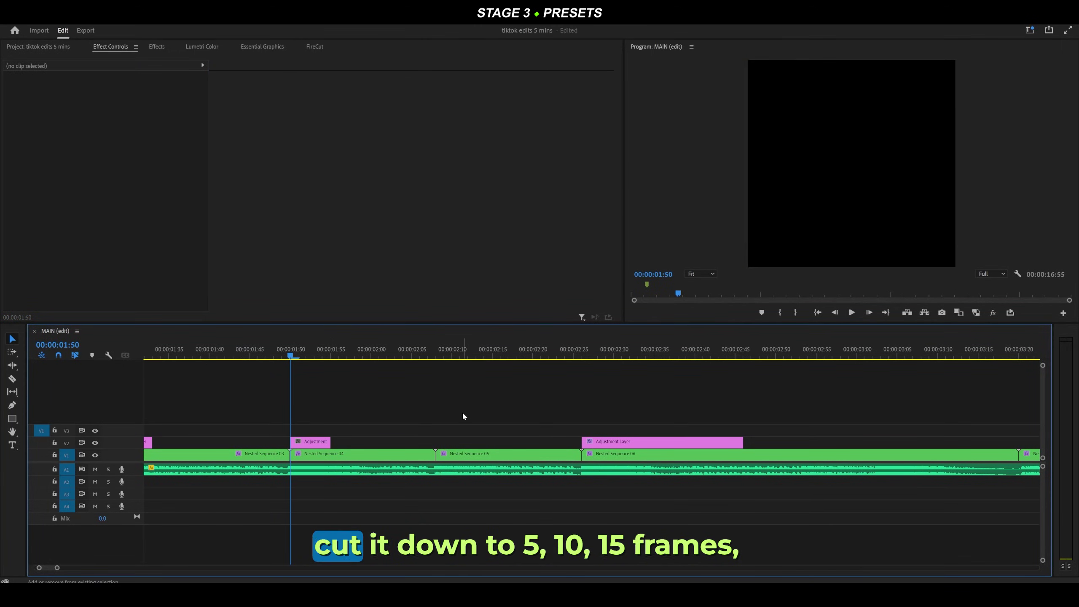
{"action": "key", "text": "d"}
{"action": "key", "text": "shift+Right"}
{"action": "key", "text": "shift+Right"}
{"action": "key", "text": "shift+Right"}
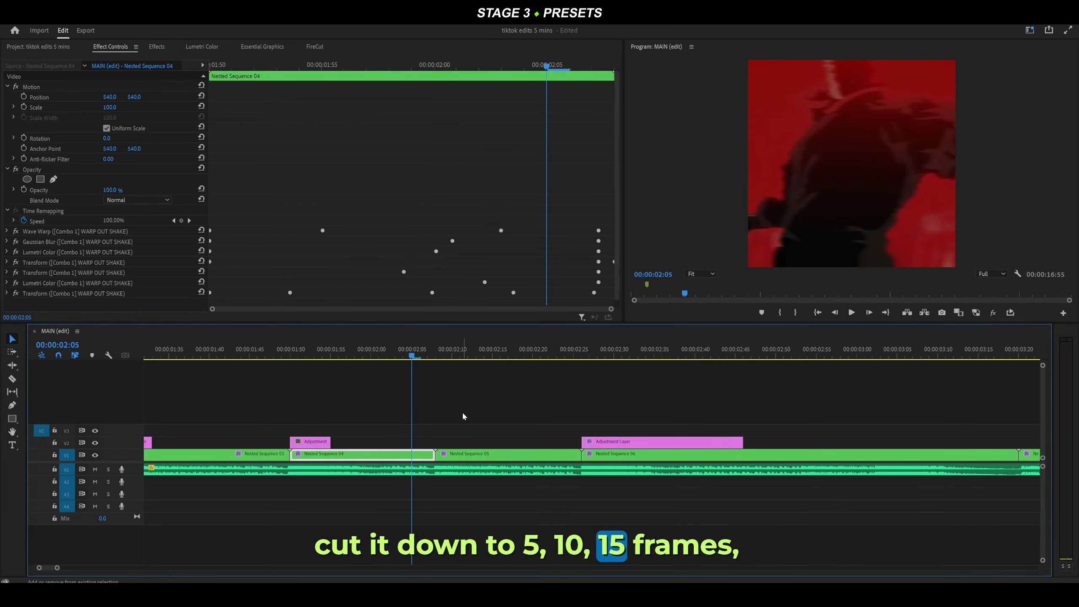
{"action": "left_click_drag", "start_coordinate": [331, 442], "coordinate": [411, 444]}
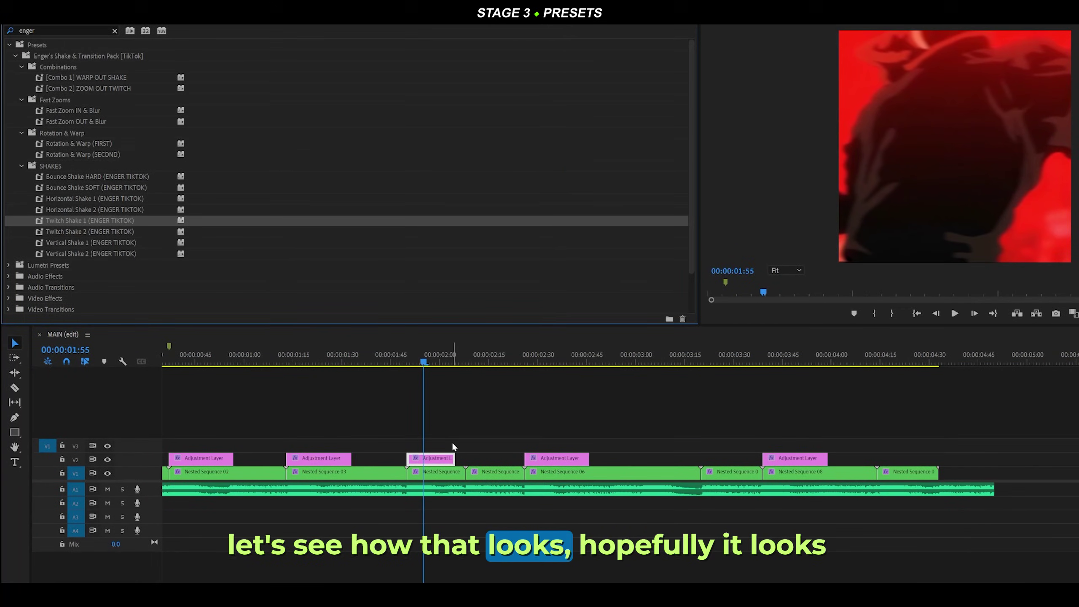
{"action": "left_click", "coordinate": [378, 359]}
{"action": "left_click_drag", "start_coordinate": [435, 391], "coordinate": [491, 429]}
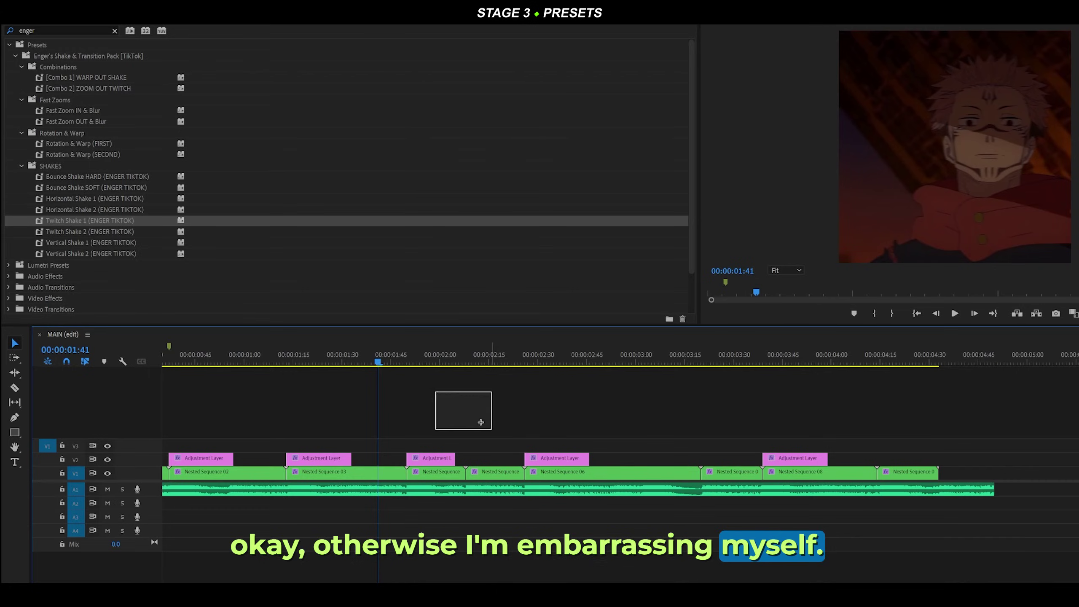
{"action": "key", "text": "space"}
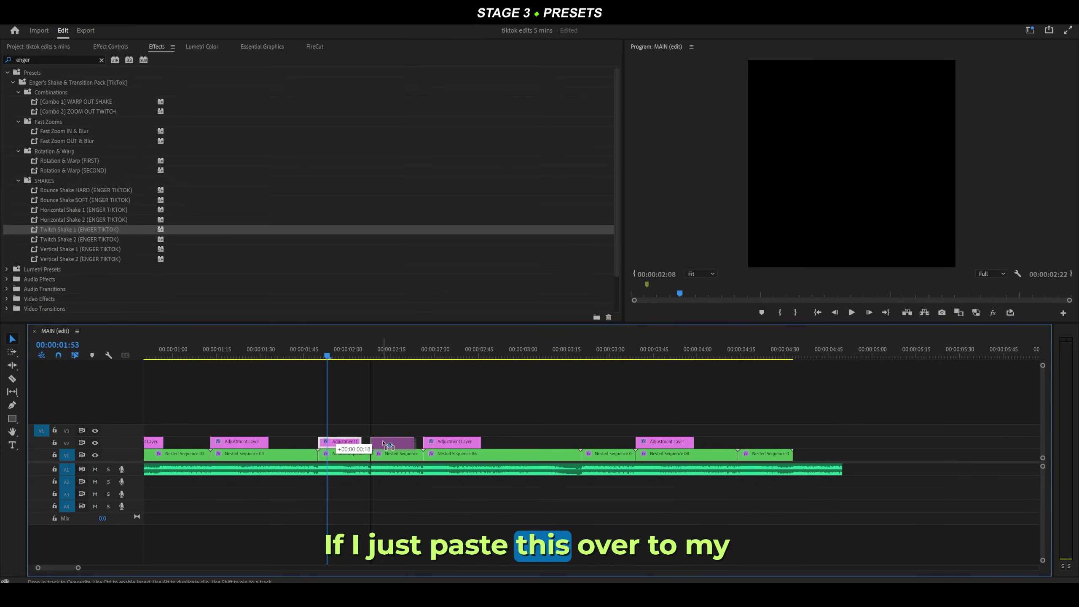
Copy a layer above the next clip, then paste another adjustment layer at 02:50 and play it.
{"action": "left_click_drag", "start_coordinate": [384, 444], "coordinate": [384, 444]}
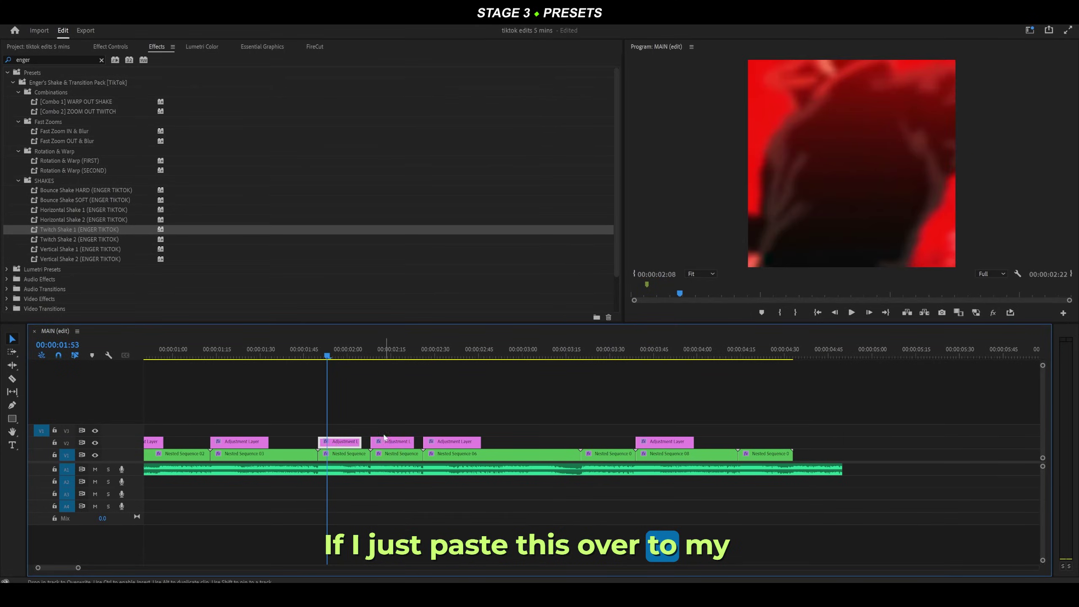
{"action": "left_click", "coordinate": [383, 356]}
{"action": "key", "text": "space"}
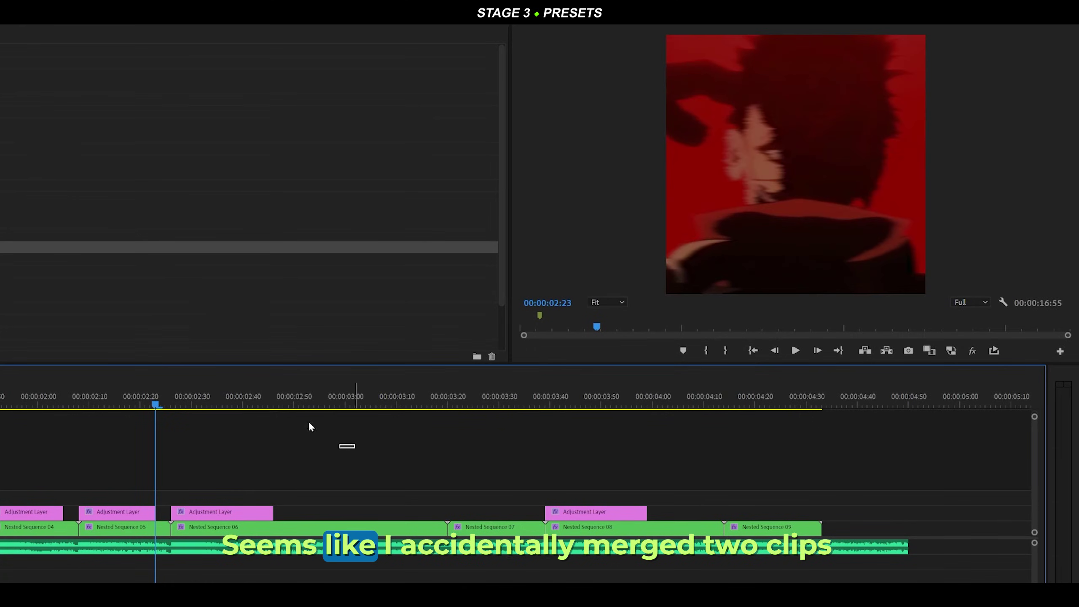
{"action": "left_click", "coordinate": [283, 401]}
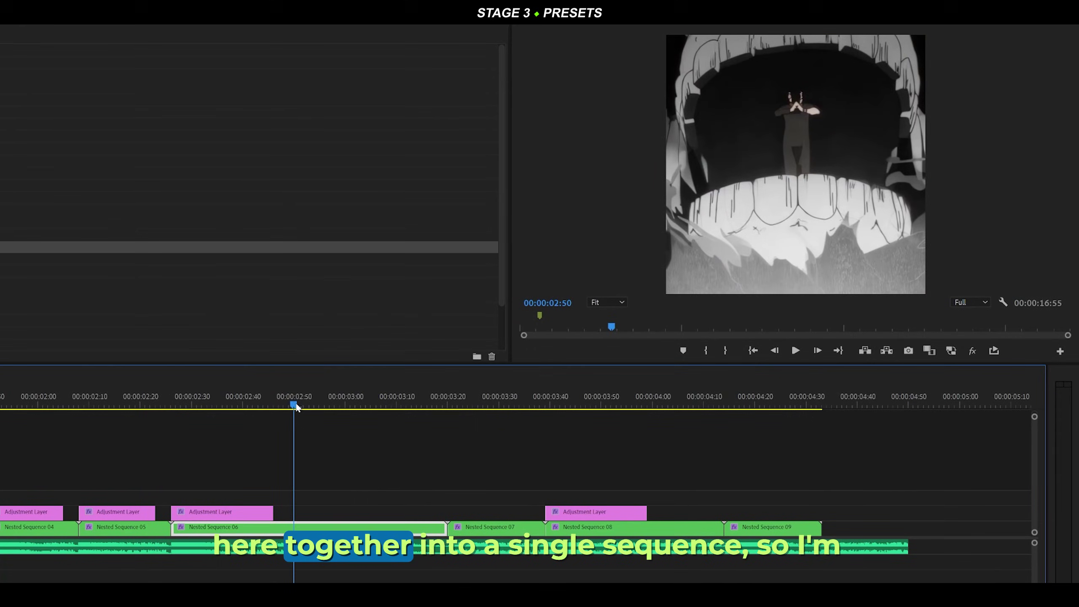
{"action": "key", "text": "Right"}
{"action": "scroll", "coordinate": [366, 474], "scroll_direction": "down", "scroll_amount": 1}
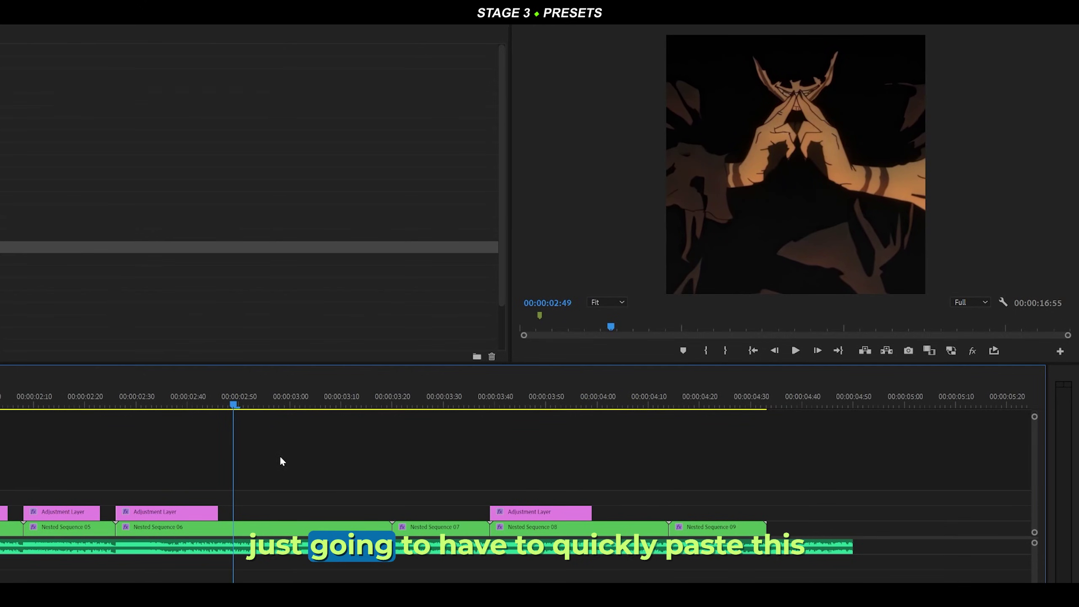
{"action": "key", "text": "Right"}
{"action": "left_click_drag", "start_coordinate": [302, 472], "coordinate": [331, 479]}
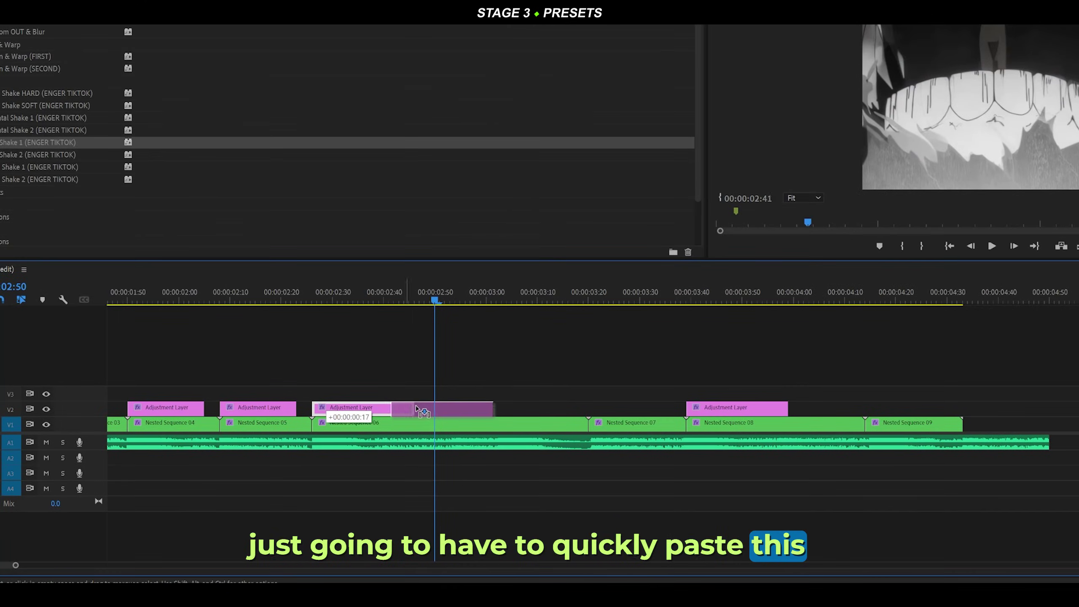
{"action": "key", "text": "ctrl+v"}
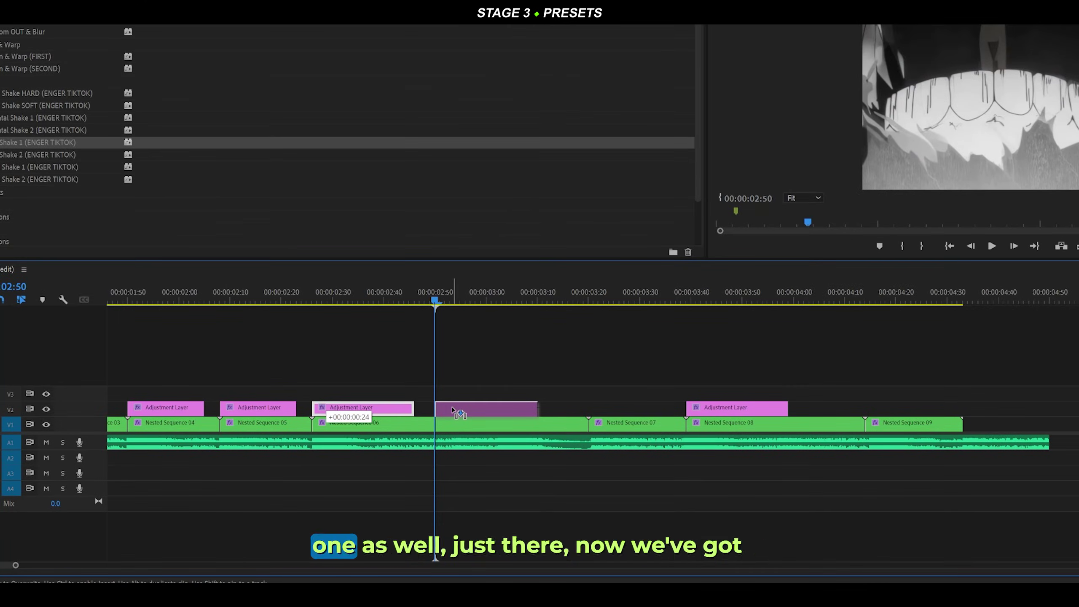
{"action": "key", "text": "space"}
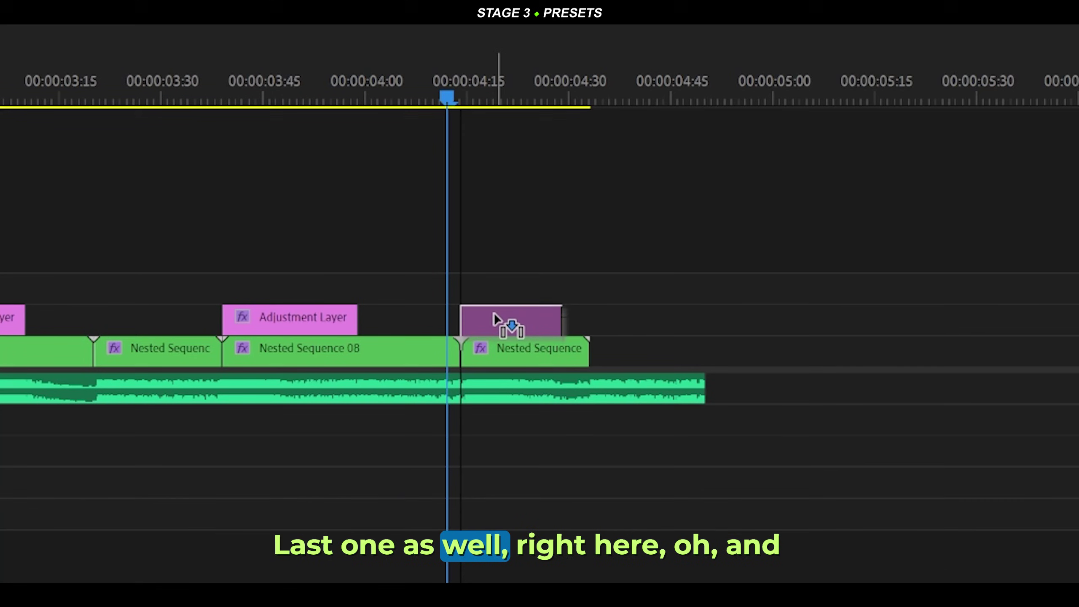
Copy the Twitch Shake adjustment layer onto the last clip and play the edit from the start.
{"action": "left_click_drag", "start_coordinate": [494, 313], "coordinate": [122, 312]}
{"action": "left_click_drag", "start_coordinate": [122, 312], "coordinate": [122, 312]}
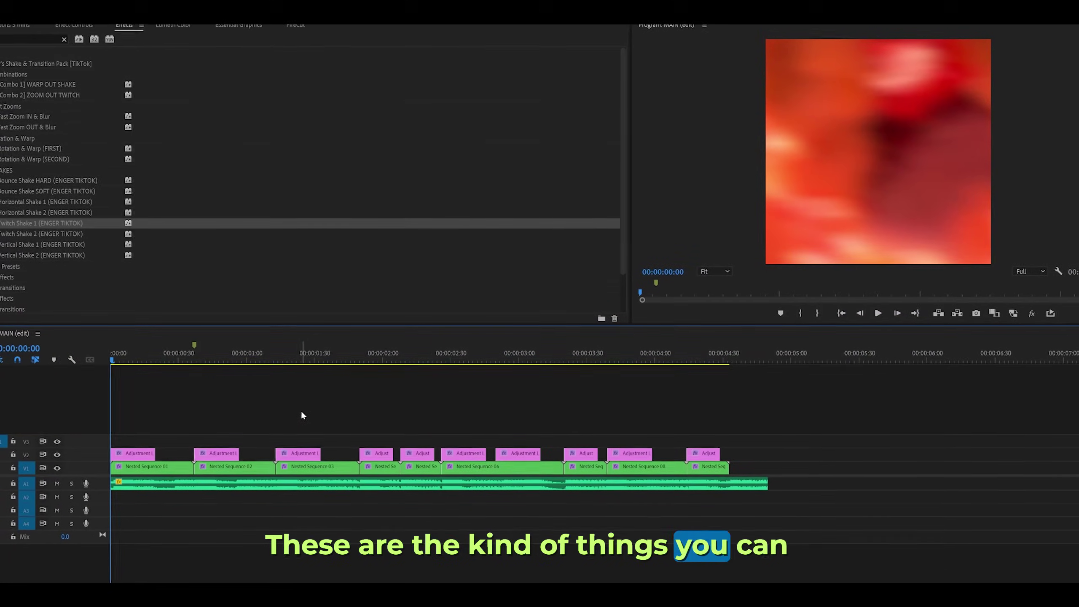
{"action": "key", "text": "space"}
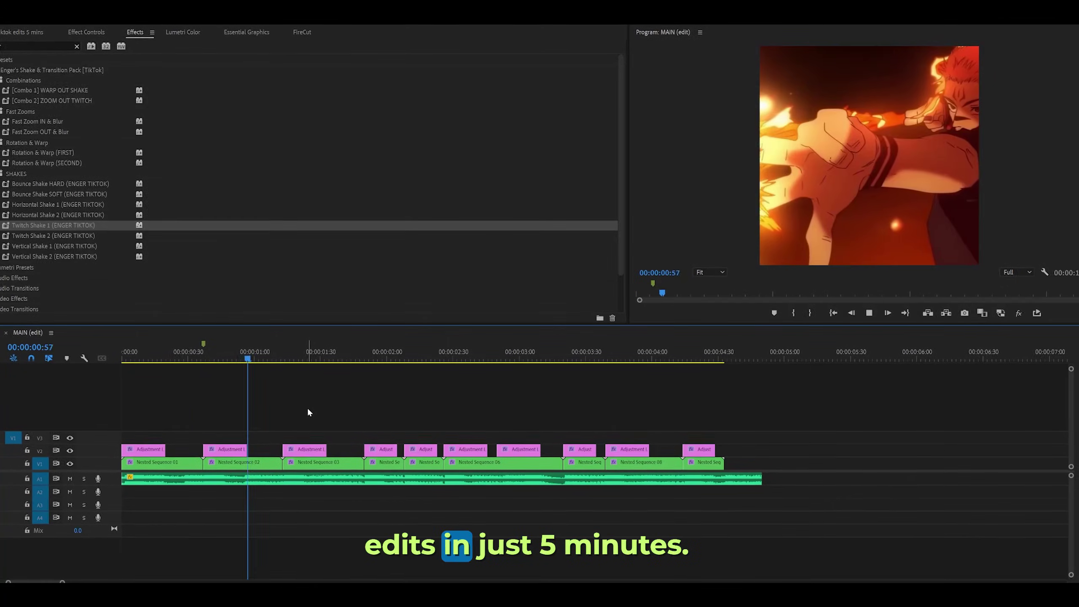